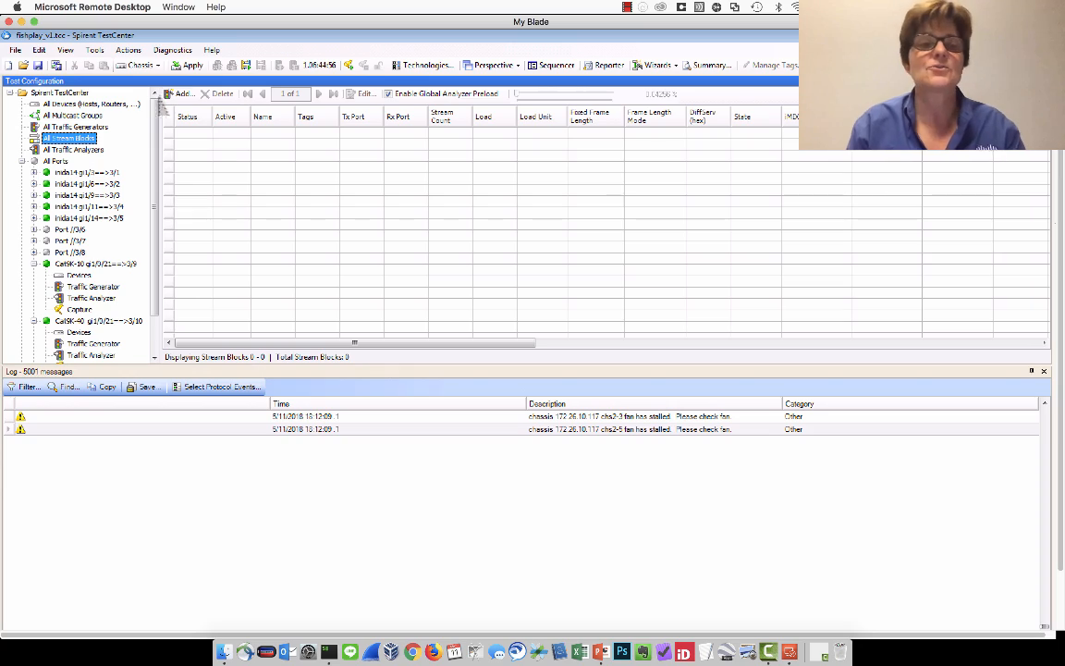
# Add a stream block and select only Cat9K-10 gi1/0/21==>3/9 and Cat9K-40 gi1/0/21==>3/10 as its active ports.
pyautogui.click(177, 93)
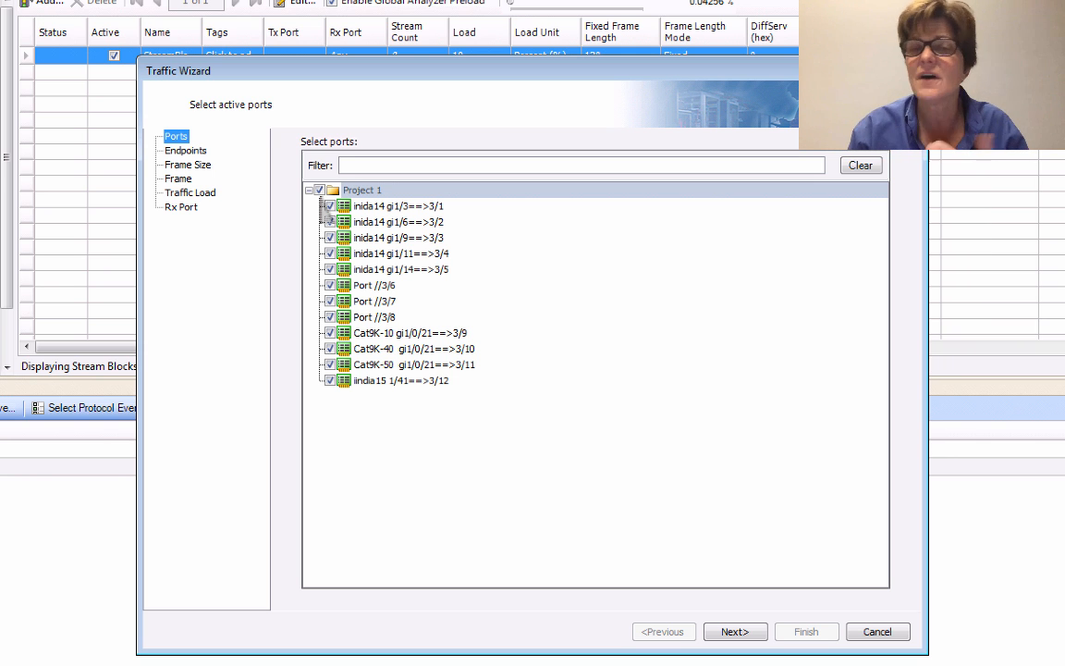
pyautogui.click(319, 189)
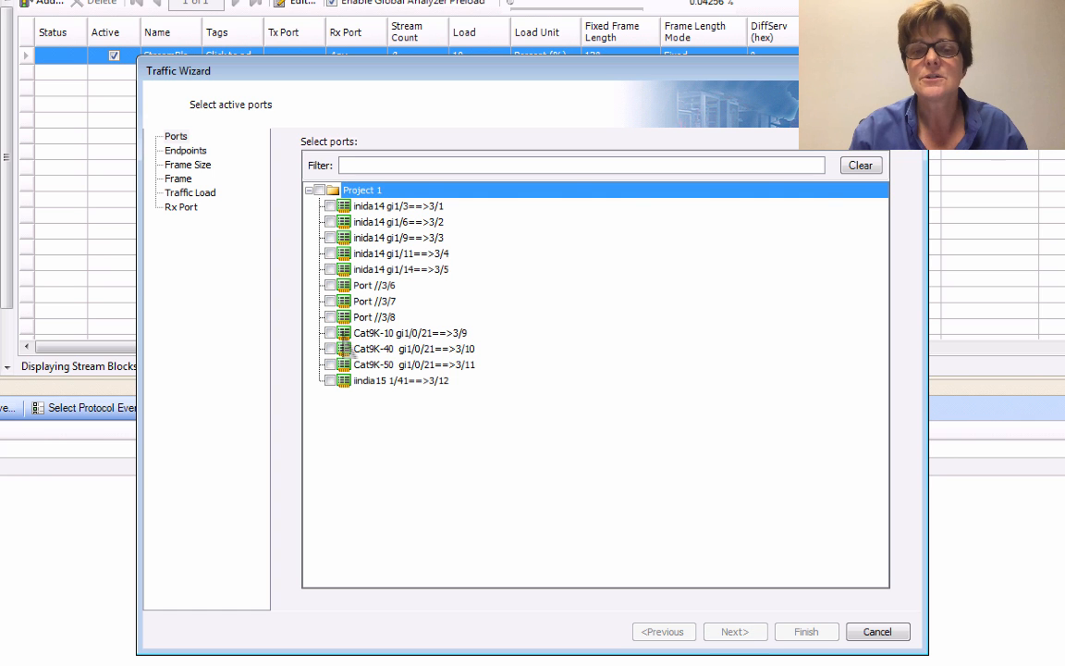
pyautogui.click(330, 333)
pyautogui.click(330, 349)
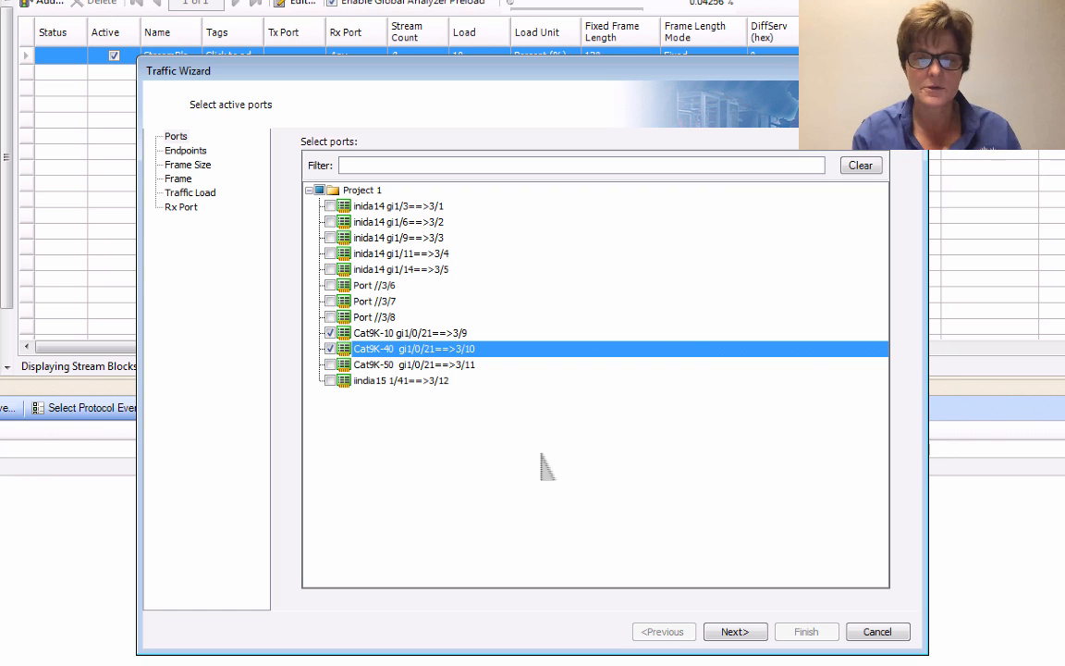
pyautogui.click(737, 631)
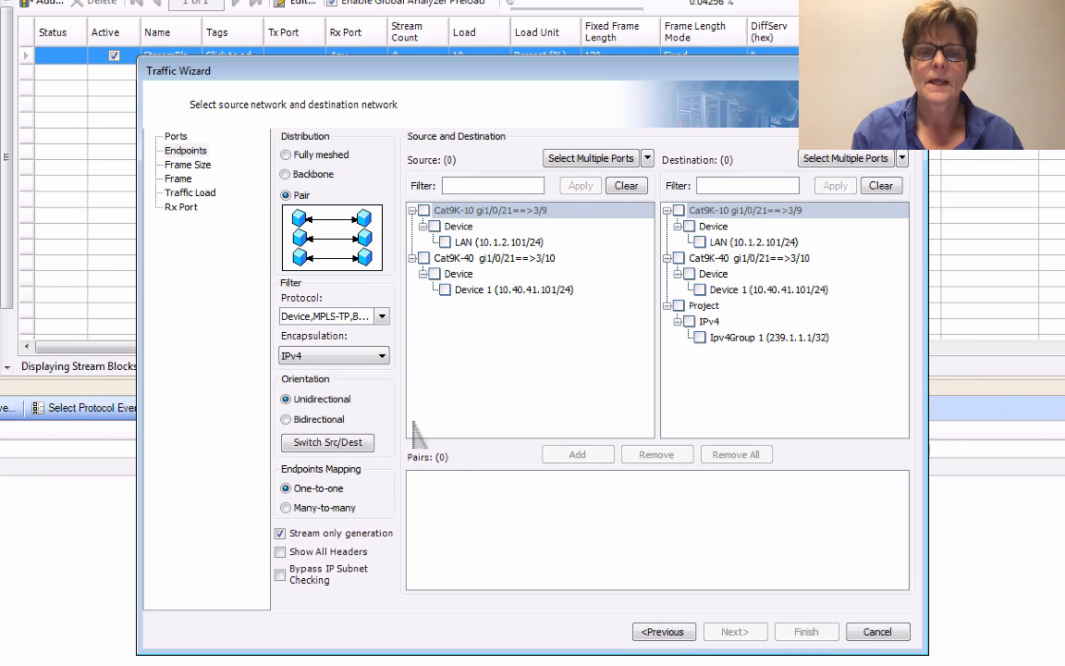
# Set the endpoints to bidirectional with all headers shown, and add the pair LAN (10.1.2.101/24) to Device 1 (10.40.41.101/24).
pyautogui.click(316, 419)
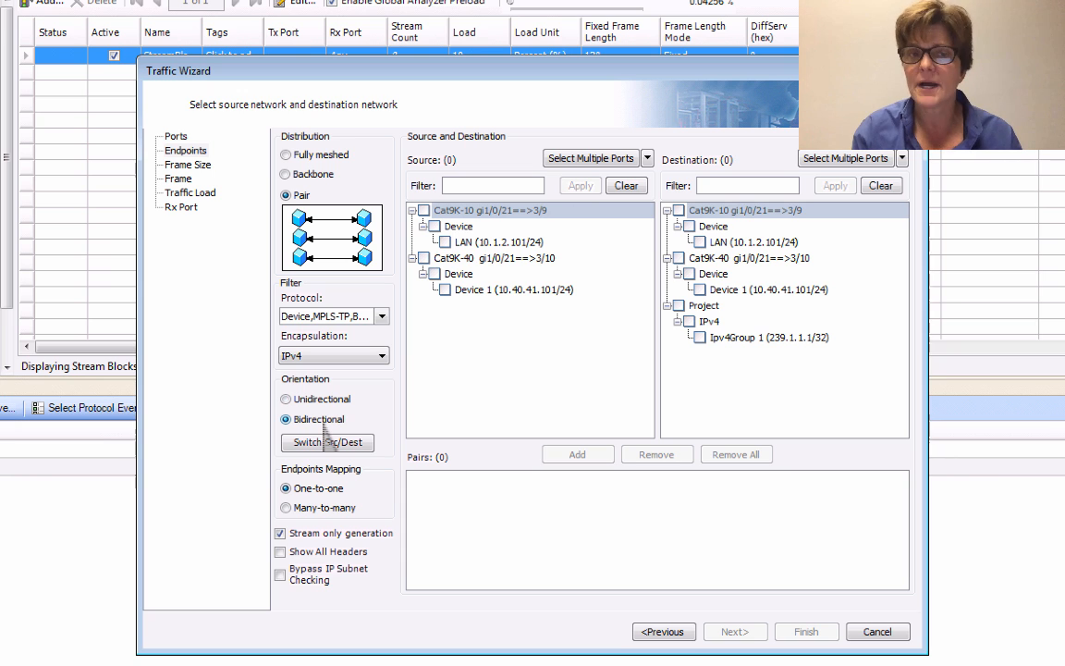
pyautogui.click(279, 552)
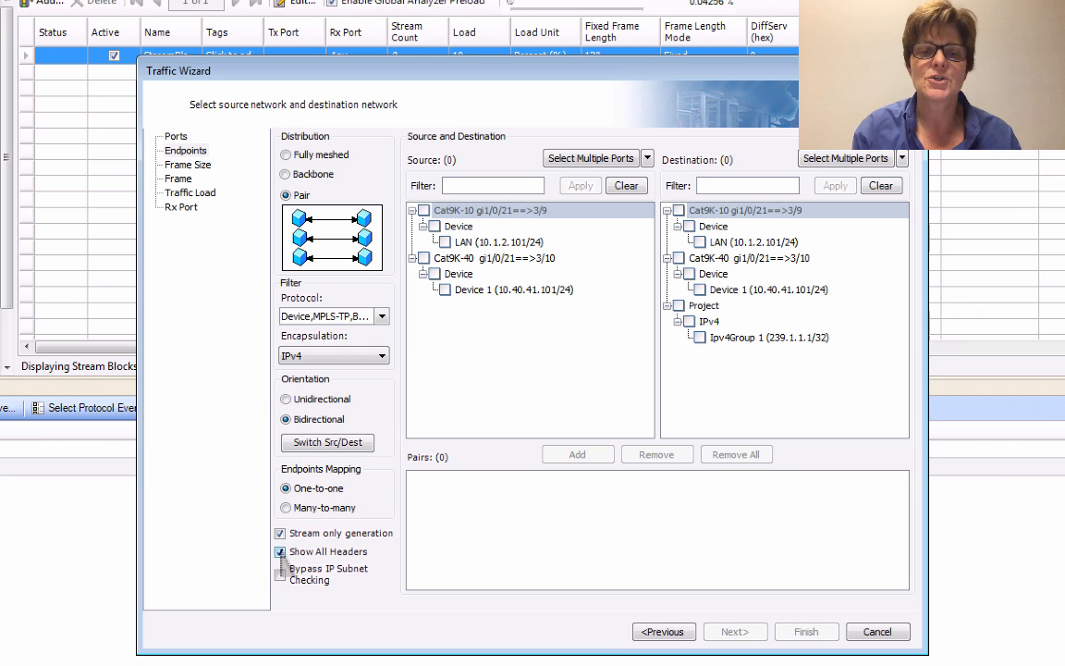
pyautogui.click(444, 241)
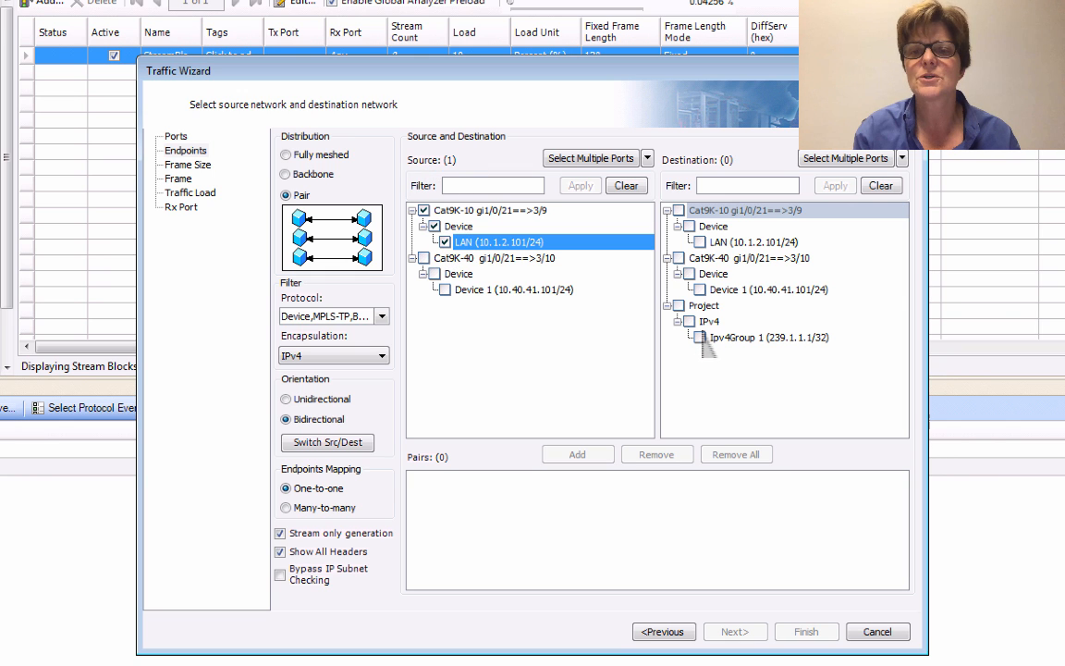
pyautogui.click(700, 290)
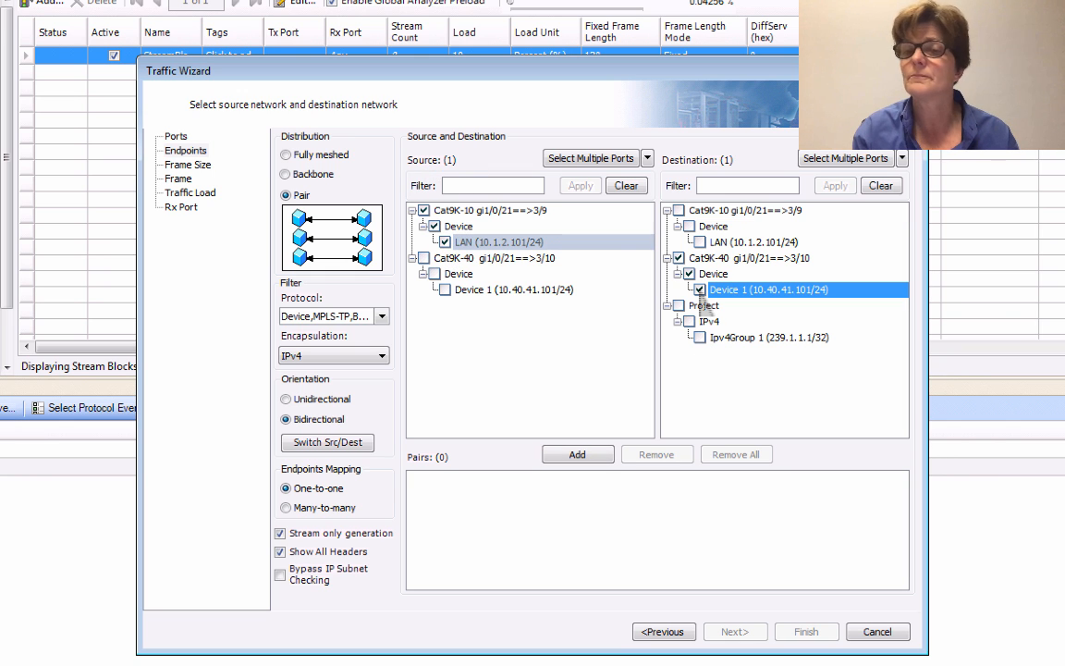
pyautogui.click(577, 454)
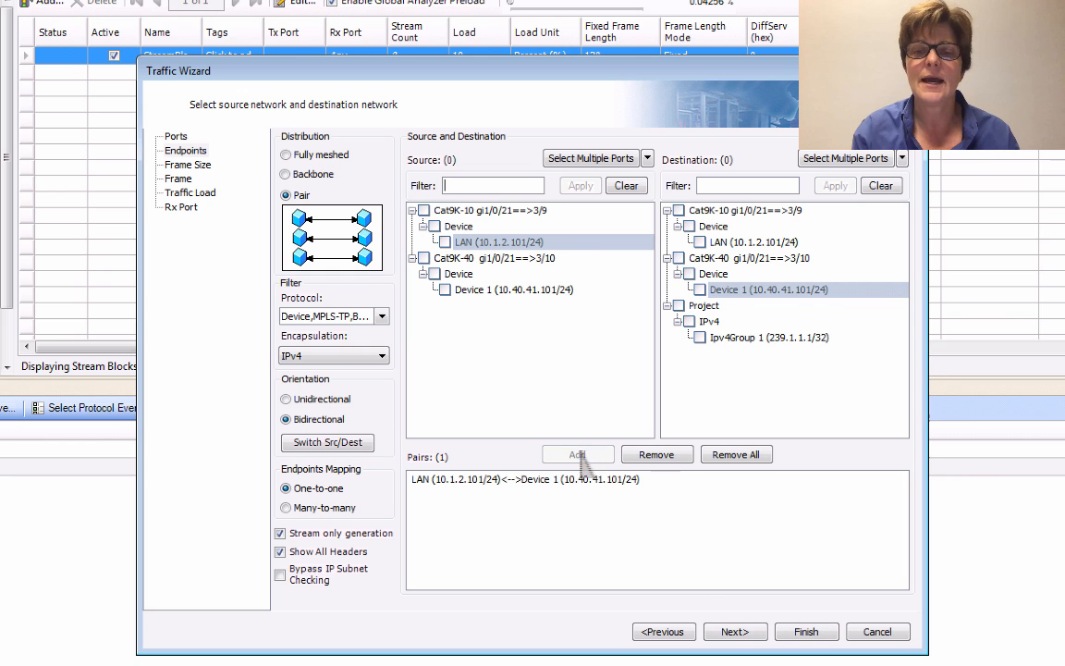
pyautogui.click(734, 632)
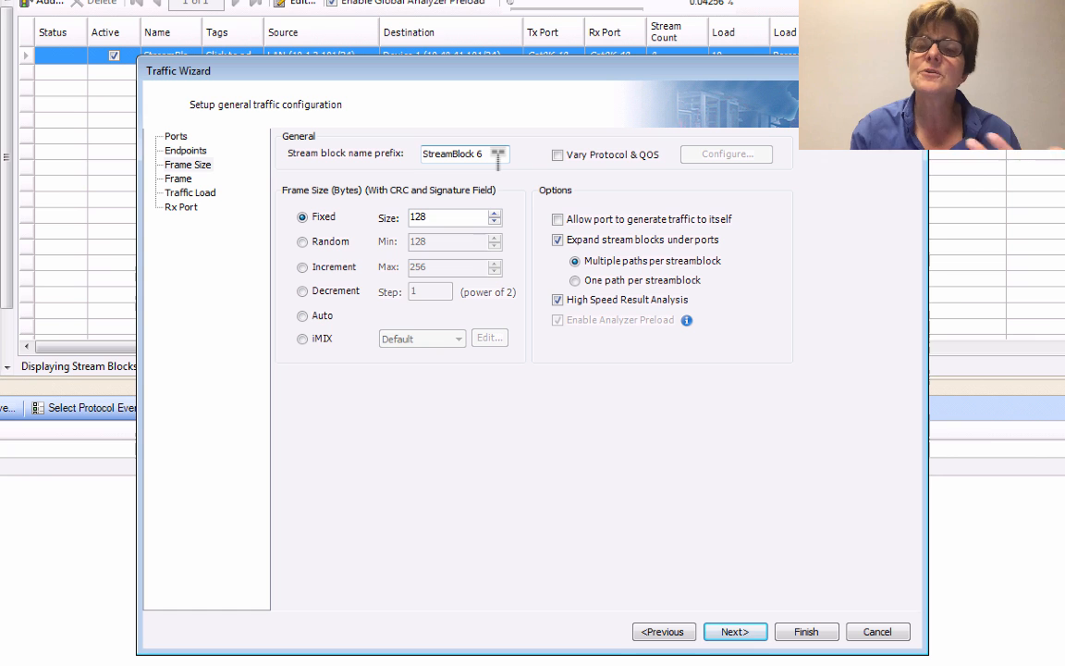
# Set the fixed frame size to 512 bytes and accept the default EthernetII and IPv4 frame headers.
pyautogui.doubleClick(429, 217)
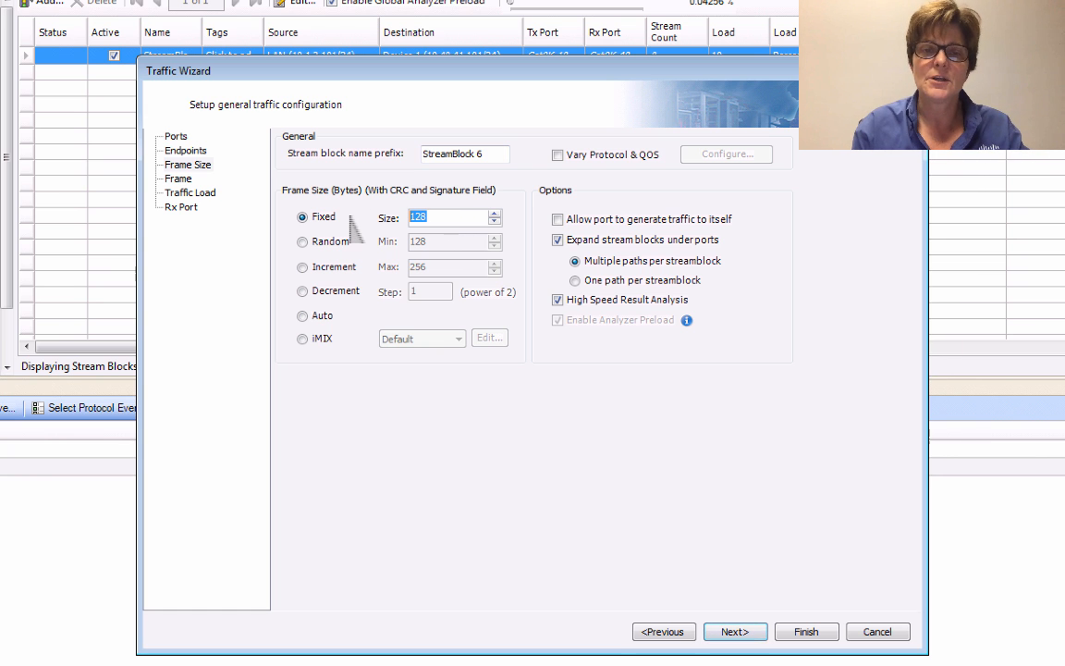
pyautogui.write('512')
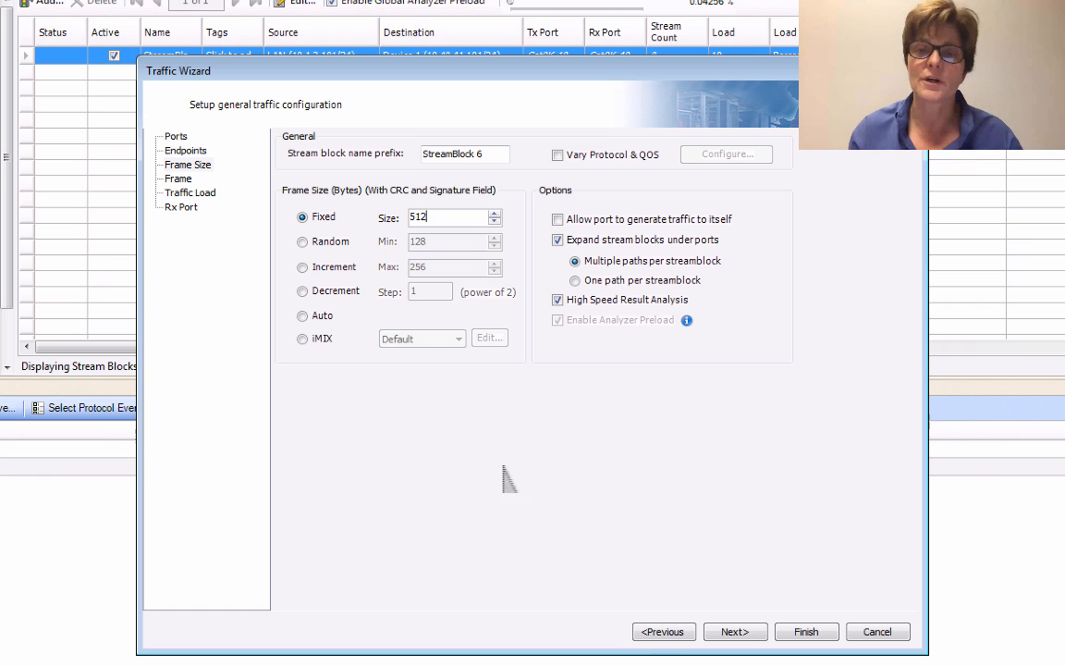
pyautogui.click(740, 633)
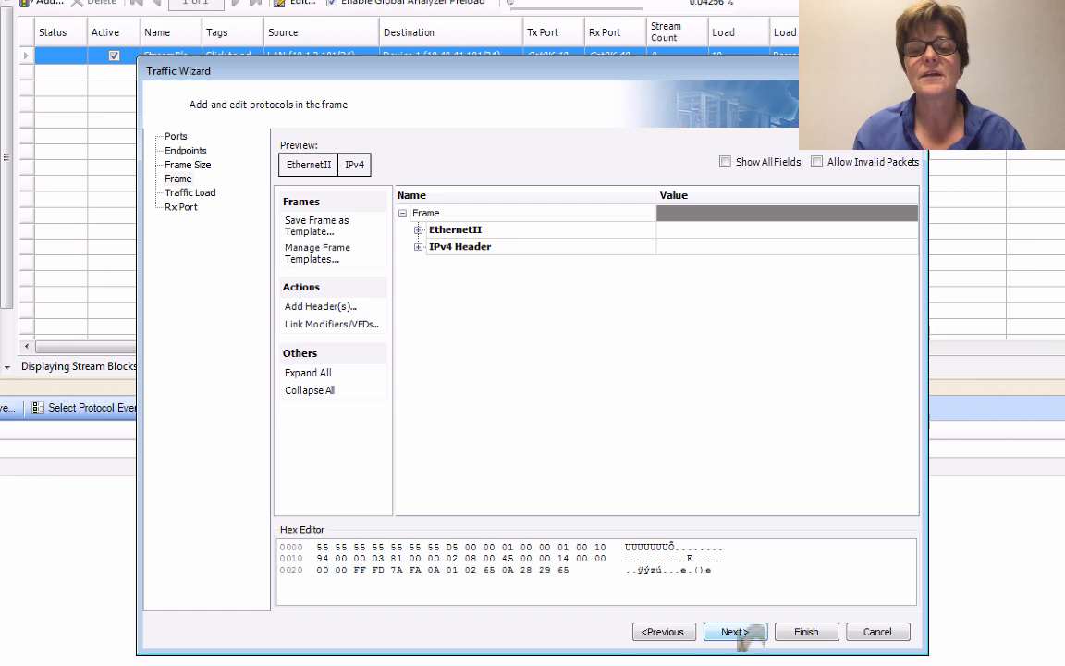
pyautogui.click(736, 633)
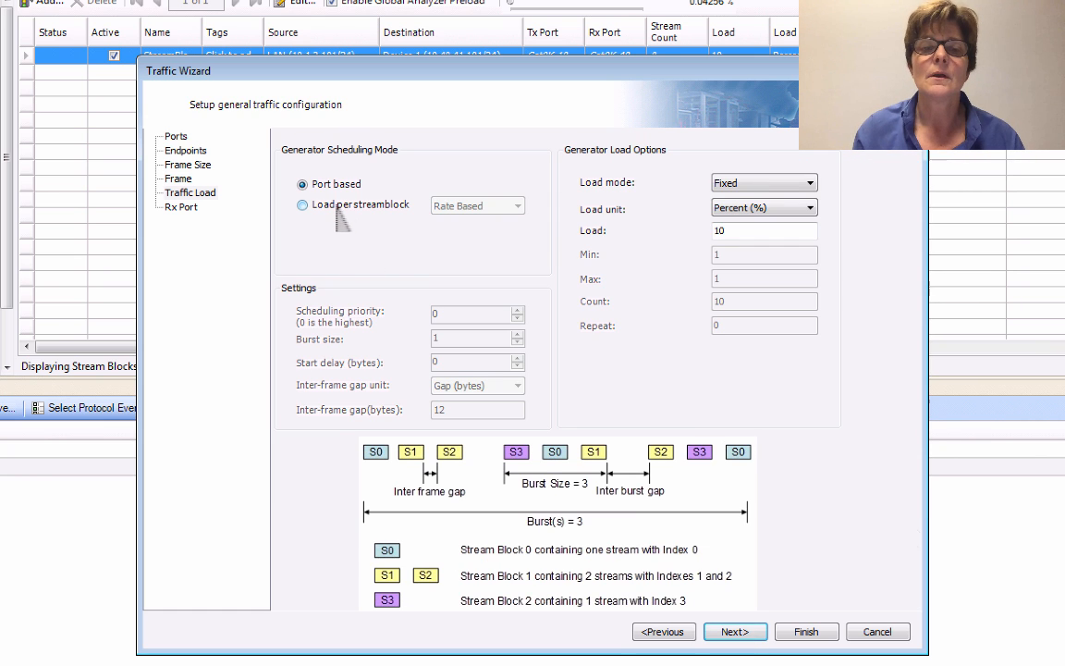
# Set the traffic load per streamblock to 100 Frames/sec (fps) and finish the wizard with no receive ports specified.
pyautogui.click(303, 204)
pyautogui.click(760, 208)
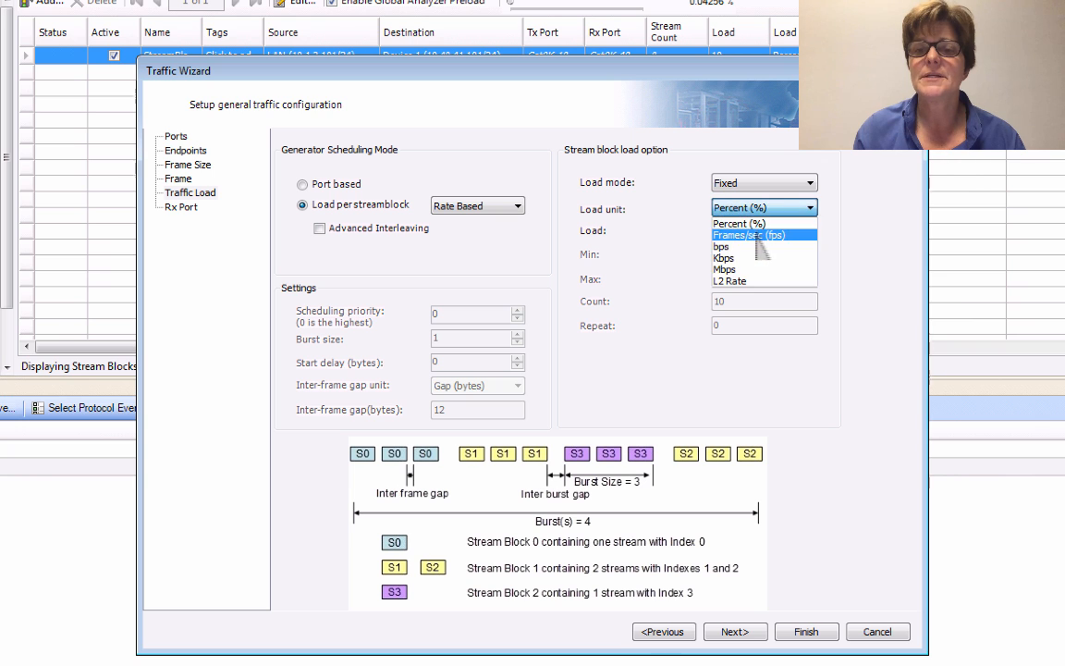
pyautogui.click(757, 235)
pyautogui.click(749, 232)
pyautogui.write('00')
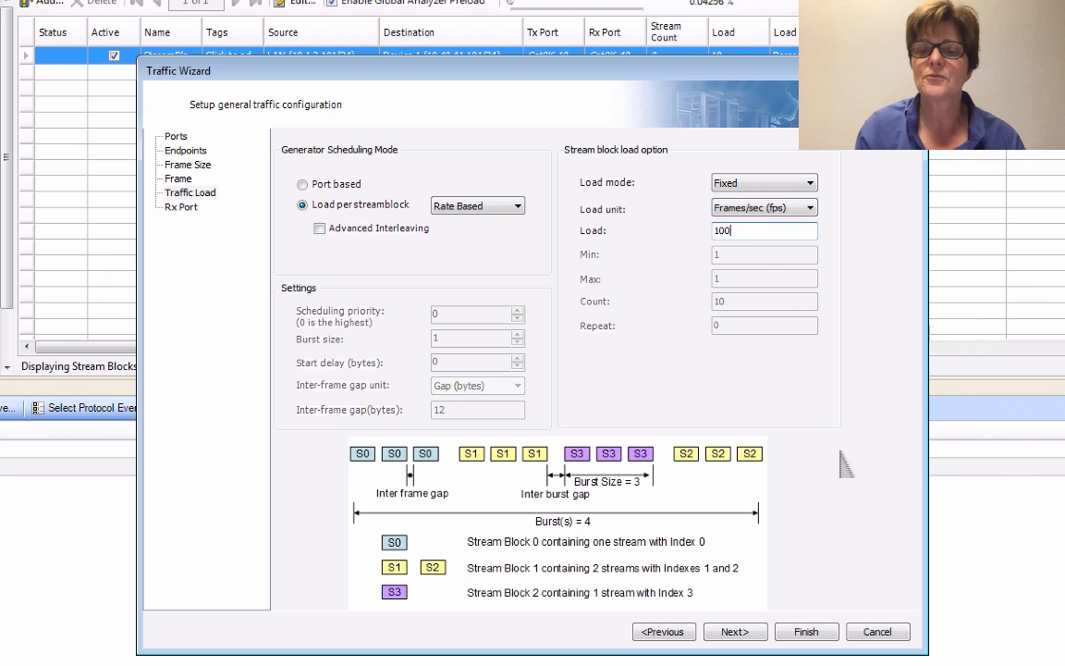
pyautogui.click(735, 632)
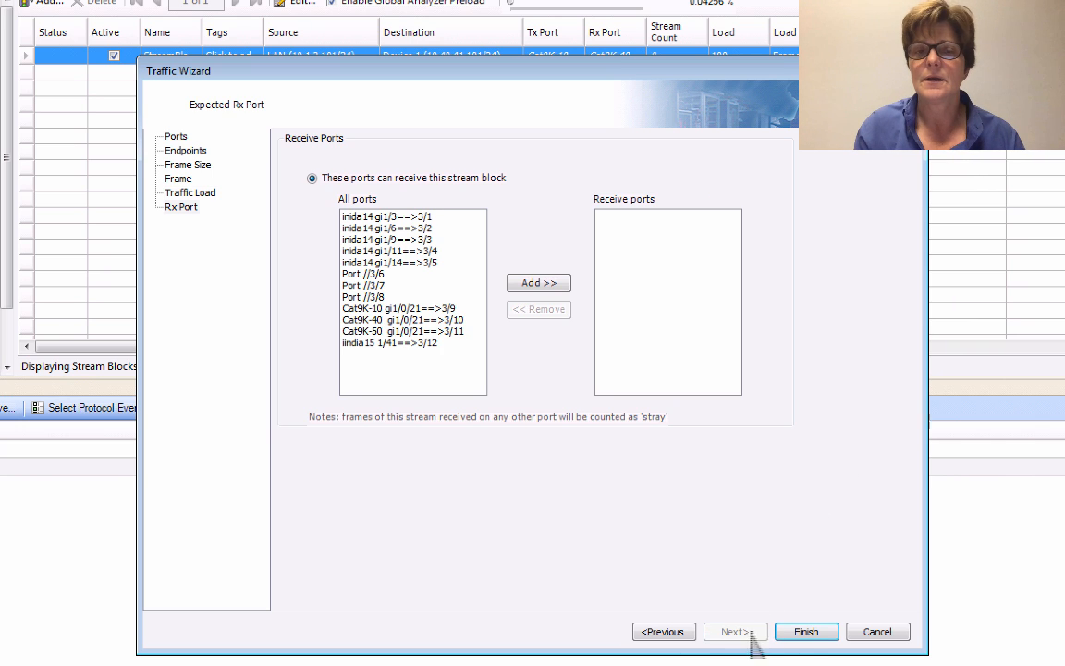
pyautogui.click(805, 632)
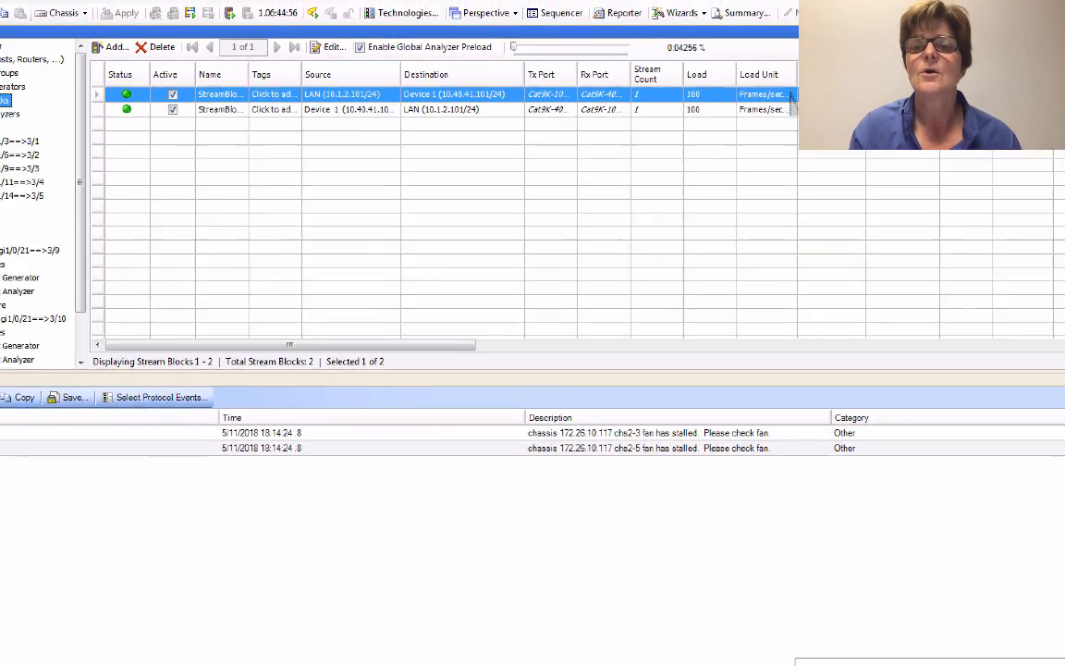
# Change the load unit of the stream block sourced from LAN to Mbps, and restore it to Frames/sec (fps).
pyautogui.click(747, 134)
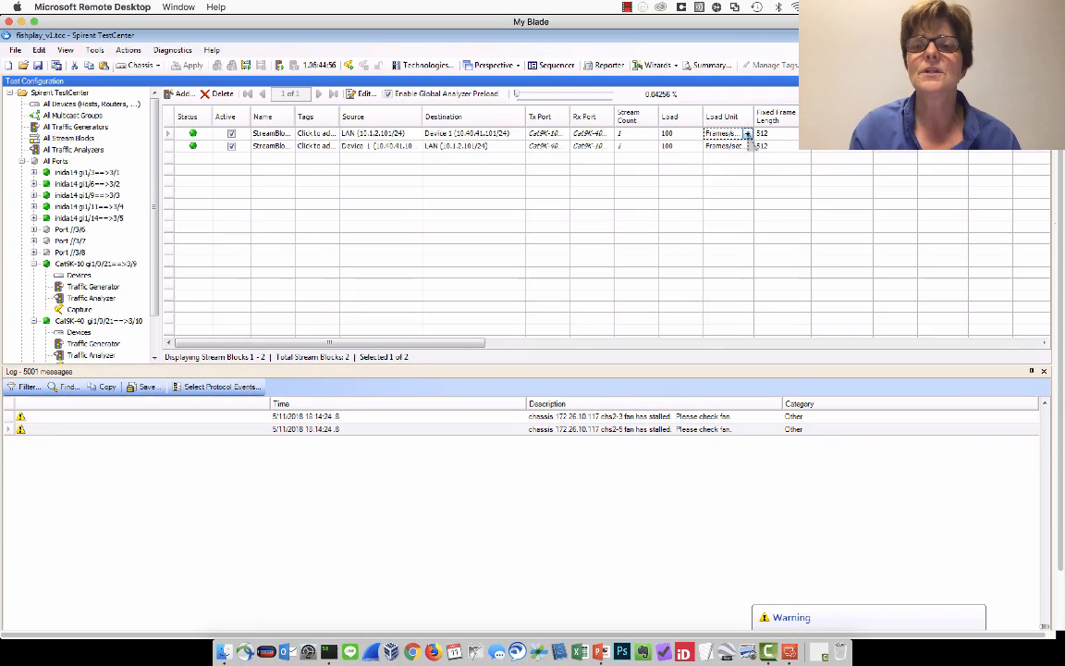
pyautogui.click(747, 134)
pyautogui.click(724, 191)
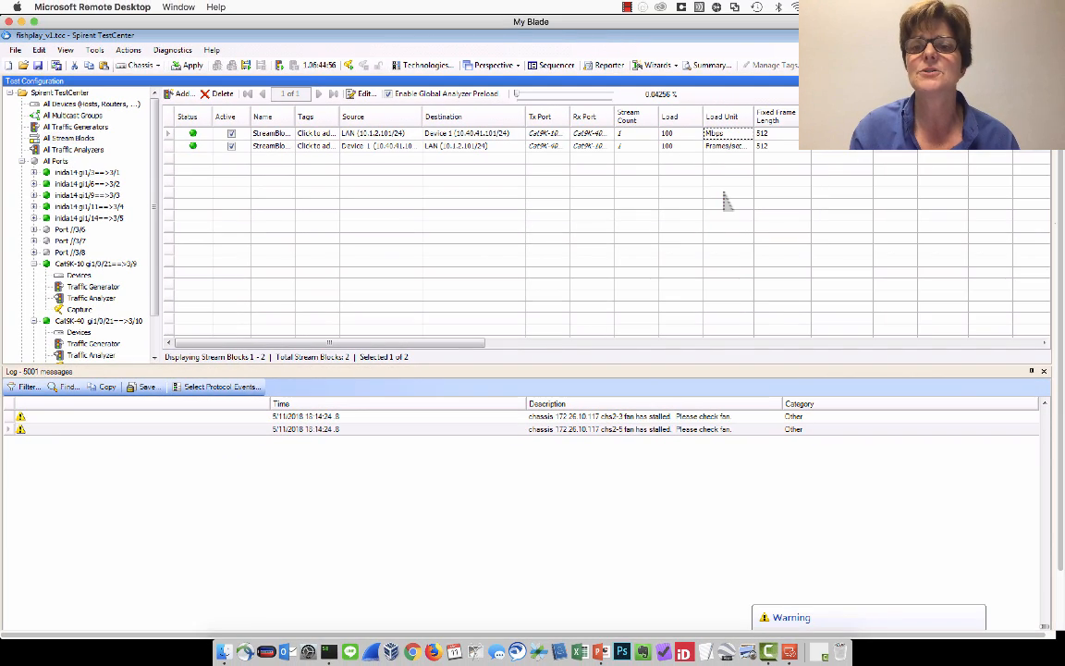
pyautogui.click(667, 146)
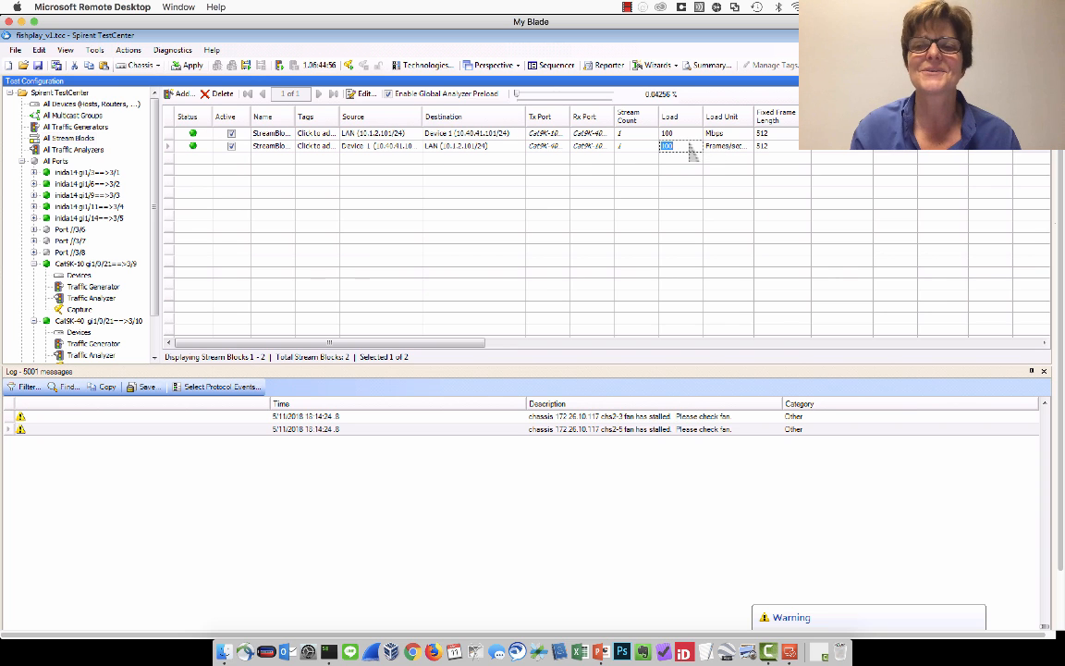
pyautogui.click(684, 135)
pyautogui.click(720, 134)
pyautogui.click(744, 134)
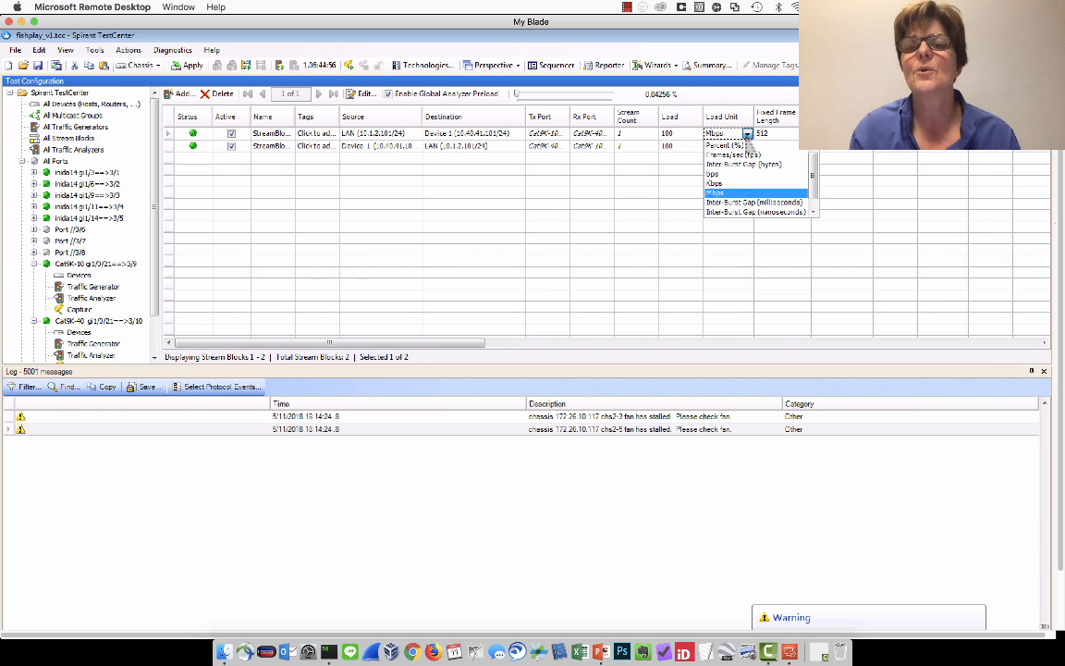
pyautogui.click(727, 143)
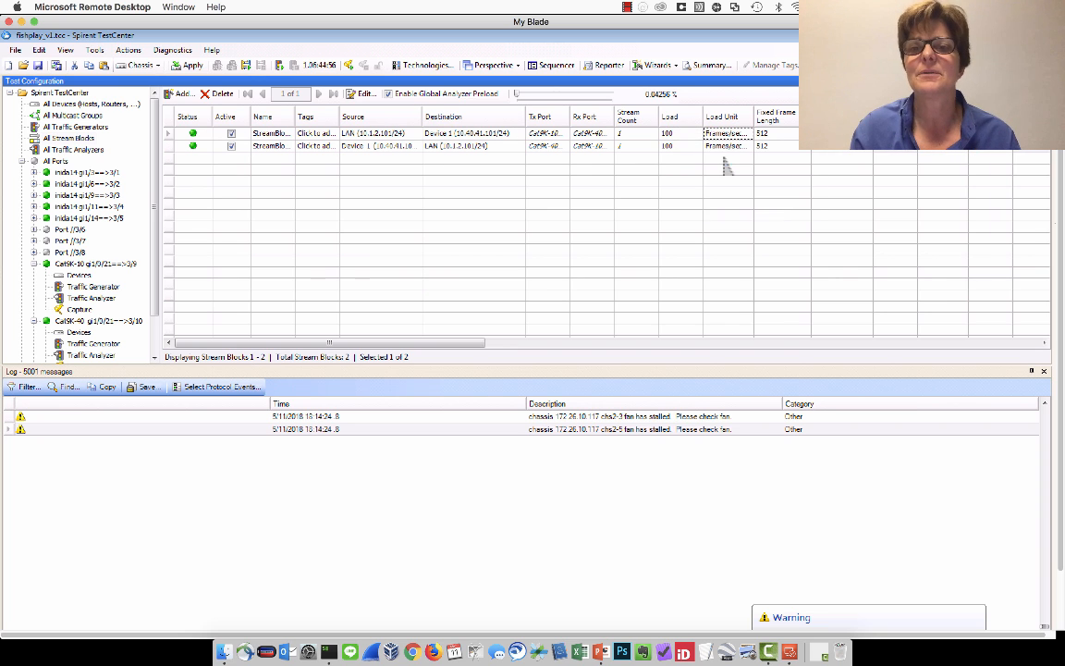
# Apply the configuration to the hardware and display the fishplay_v1:Results 1 view below the stream blocks.
pyautogui.click(186, 64)
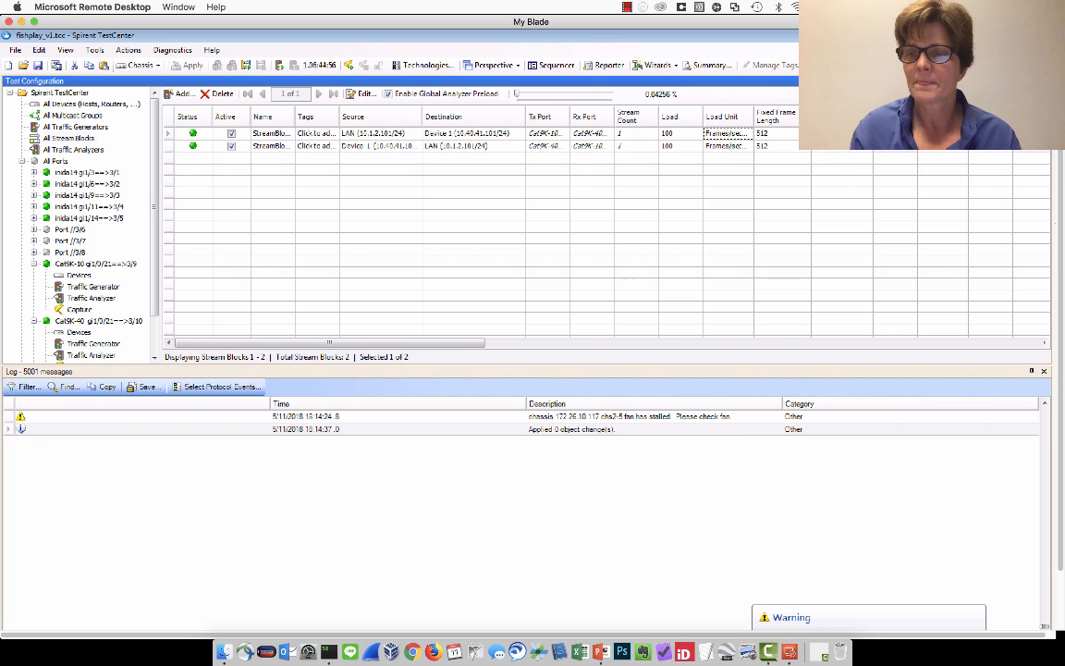
pyautogui.scroll(-3, 527, 328)
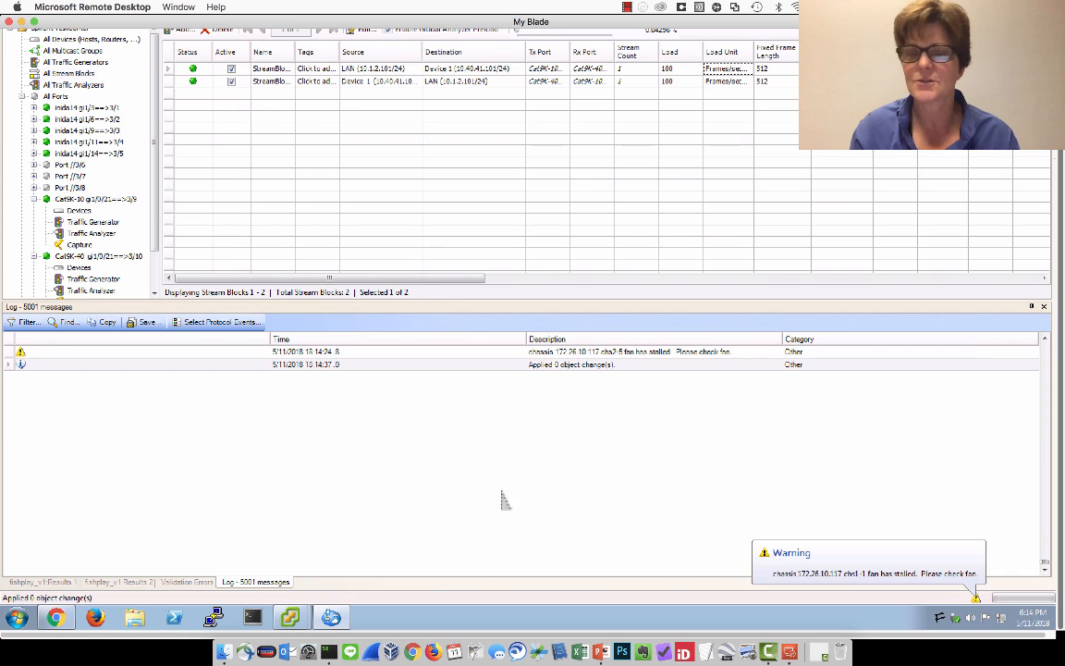
pyautogui.click(27, 583)
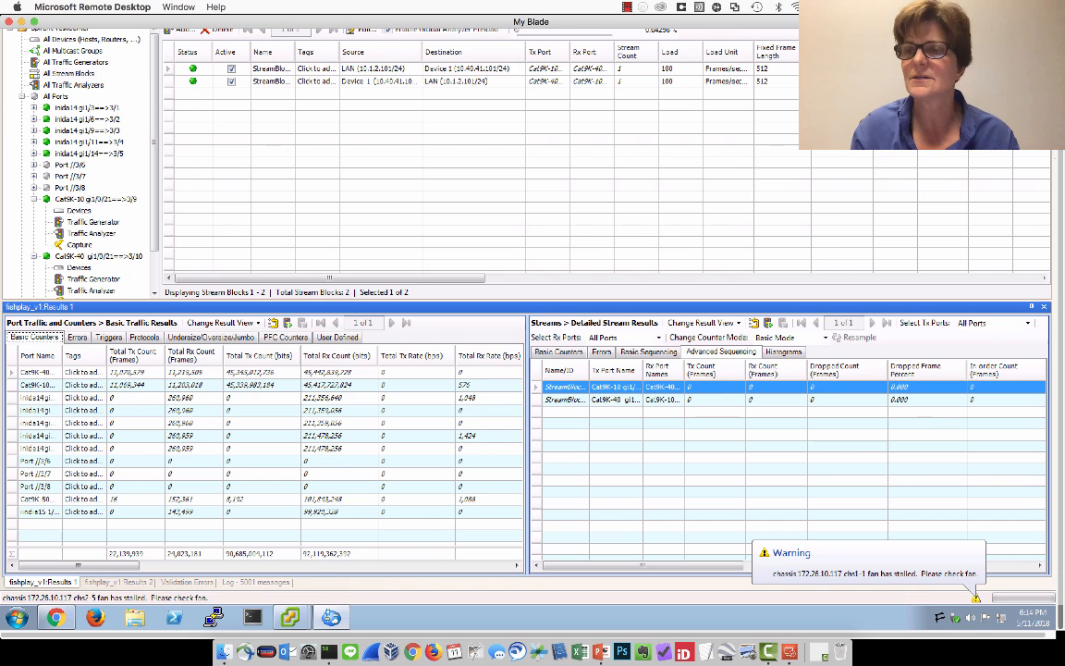
pyautogui.scroll(3, 527, 370)
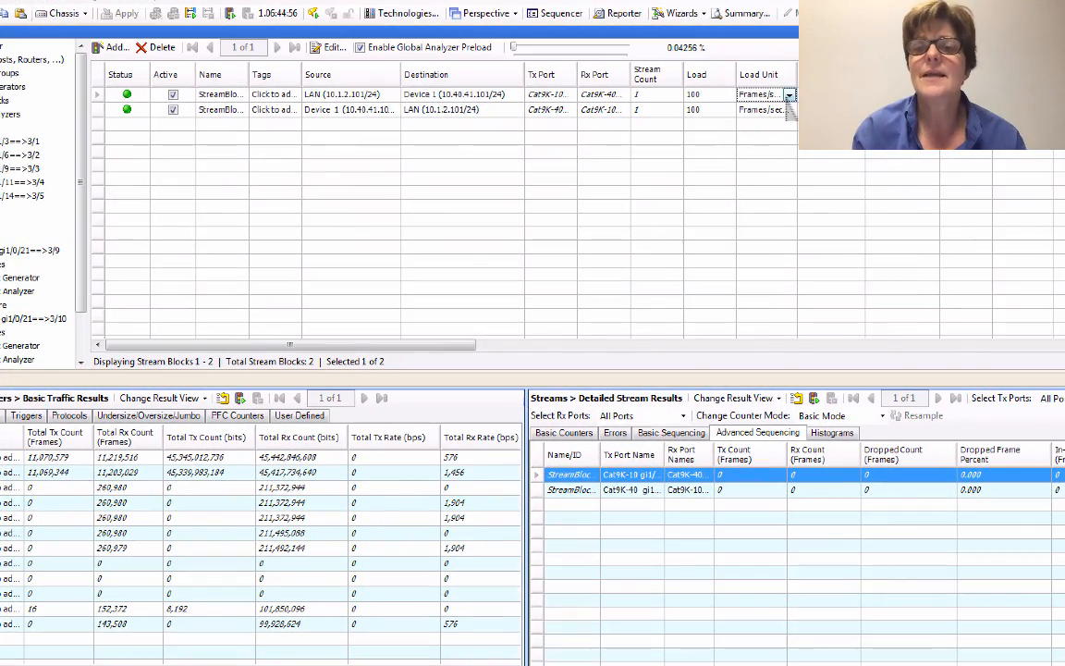
# Convert the first stream block's load to Mbps to view the equivalent rate, and return it to Frames/sec (fps).
pyautogui.click(753, 99)
pyautogui.click(758, 166)
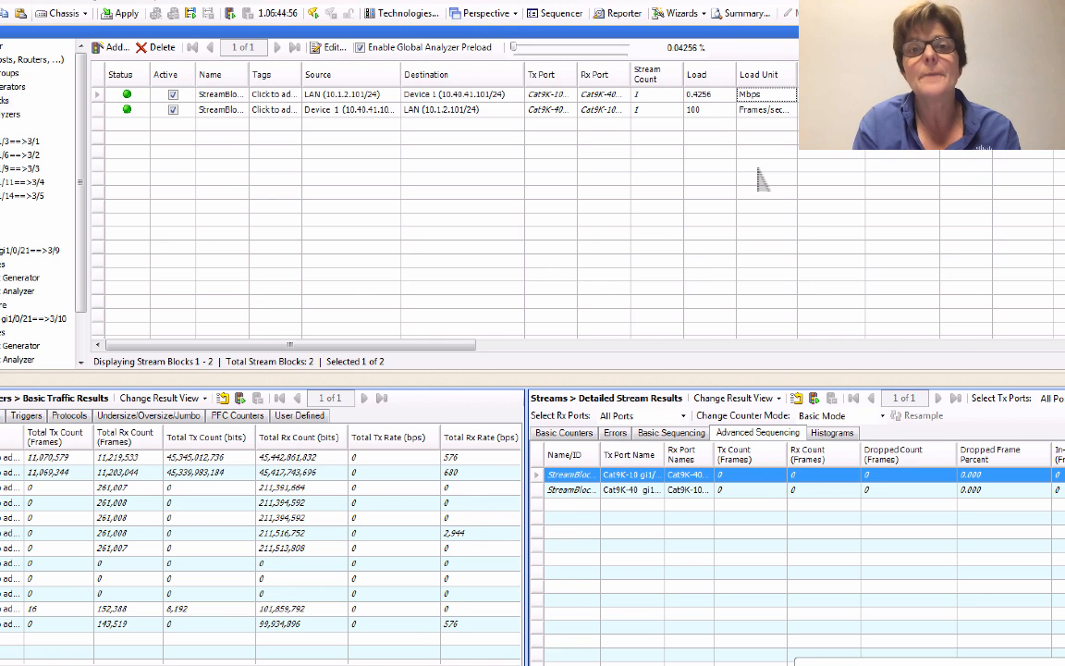
pyautogui.click(788, 96)
pyautogui.click(768, 120)
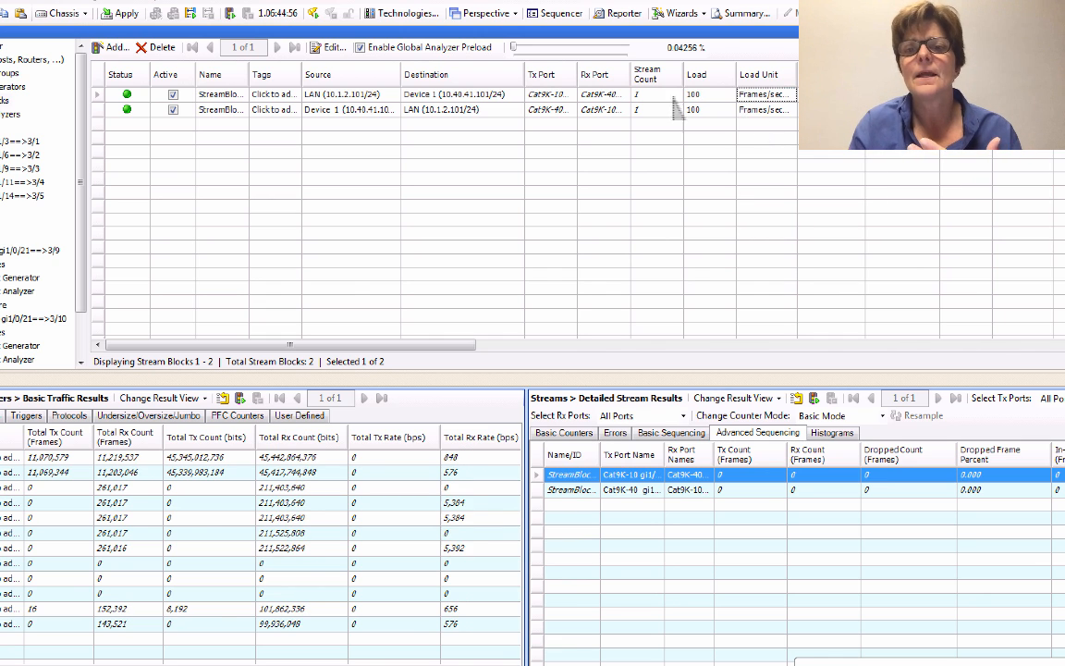
# Apply the pending changes, start ARP/ND, and check the resolution status.
pyautogui.click(123, 14)
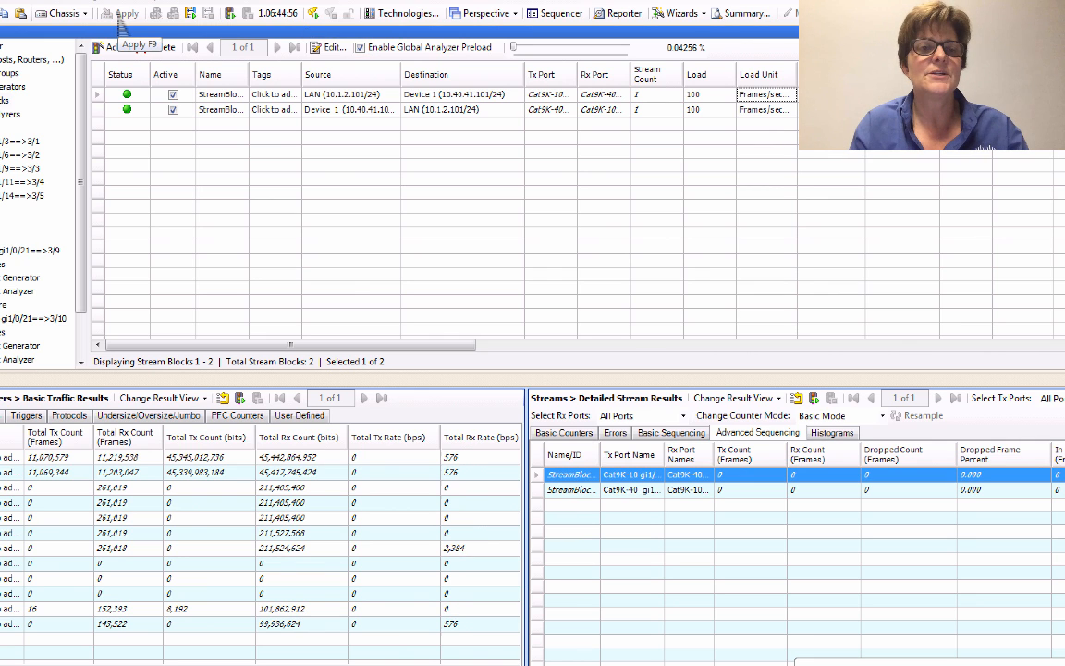
pyautogui.click(191, 15)
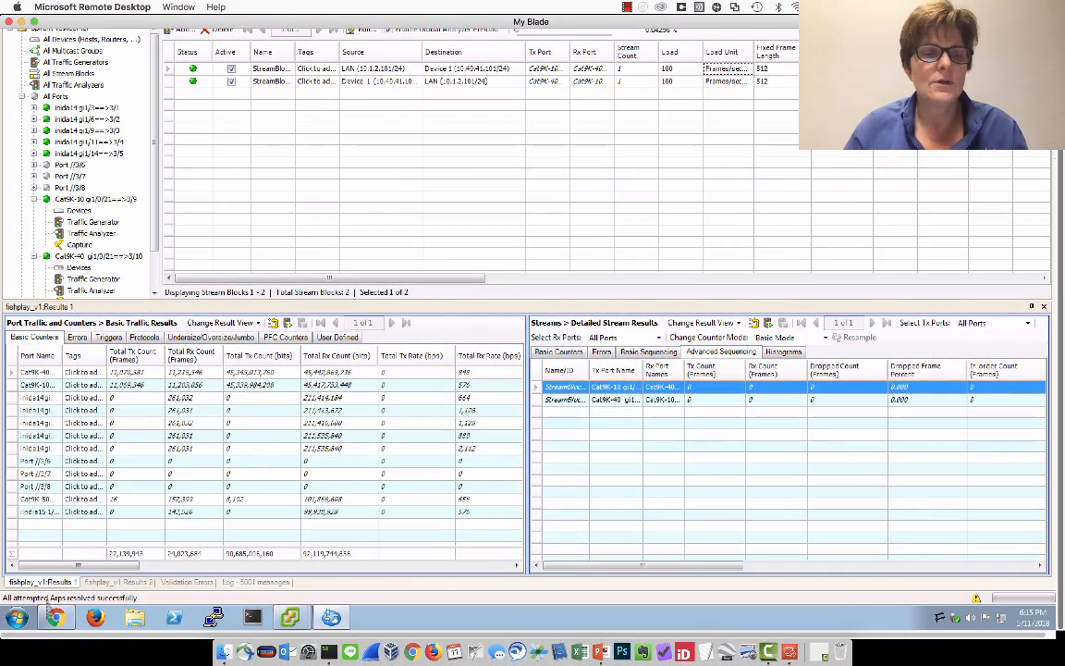
pyautogui.moveTo(1061, 222); pyautogui.dragTo(1061, 159)
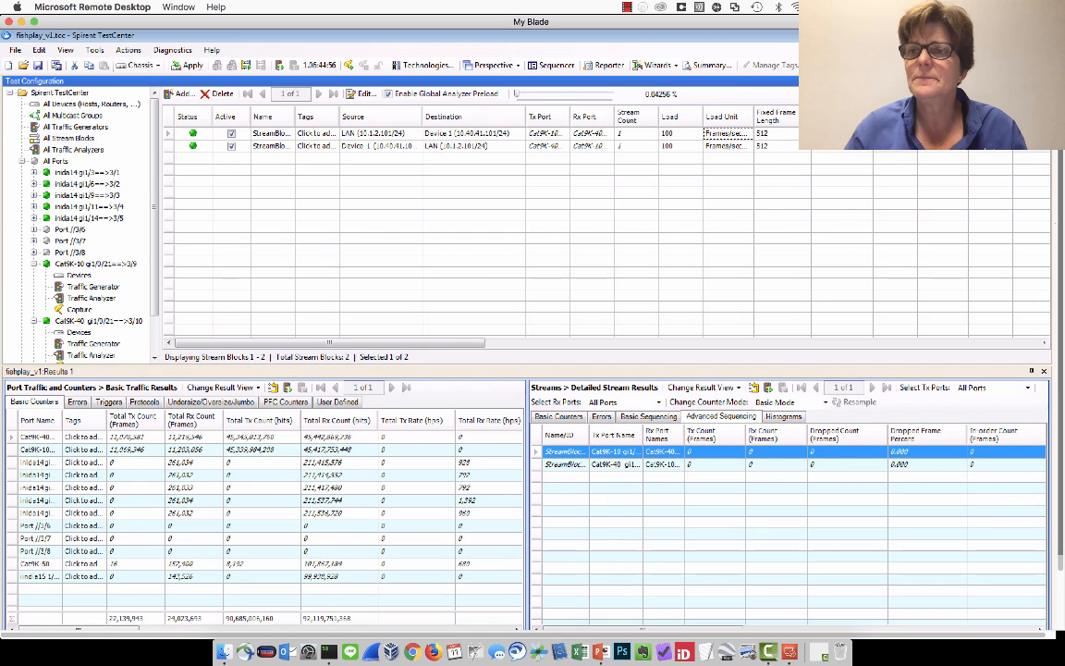
# Select both stream blocks between LAN and Device 1 and start their traffic.
pyautogui.click(167, 135)
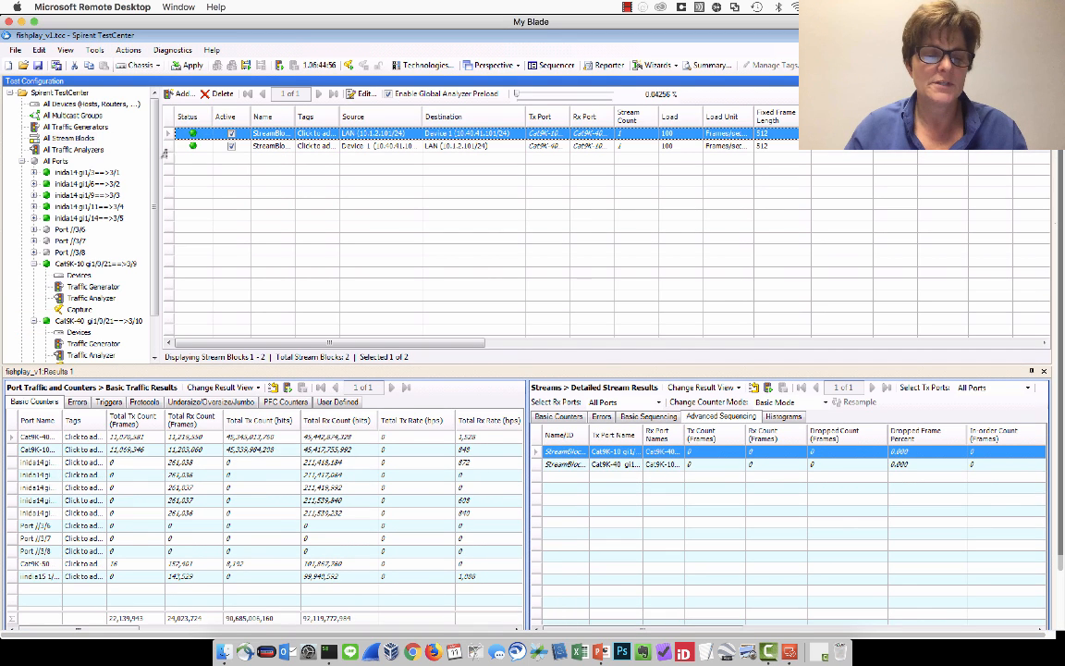
pyautogui.keyDown('shift'); pyautogui.click(166, 148); pyautogui.keyUp('shift')
pyautogui.rightClick(169, 147)
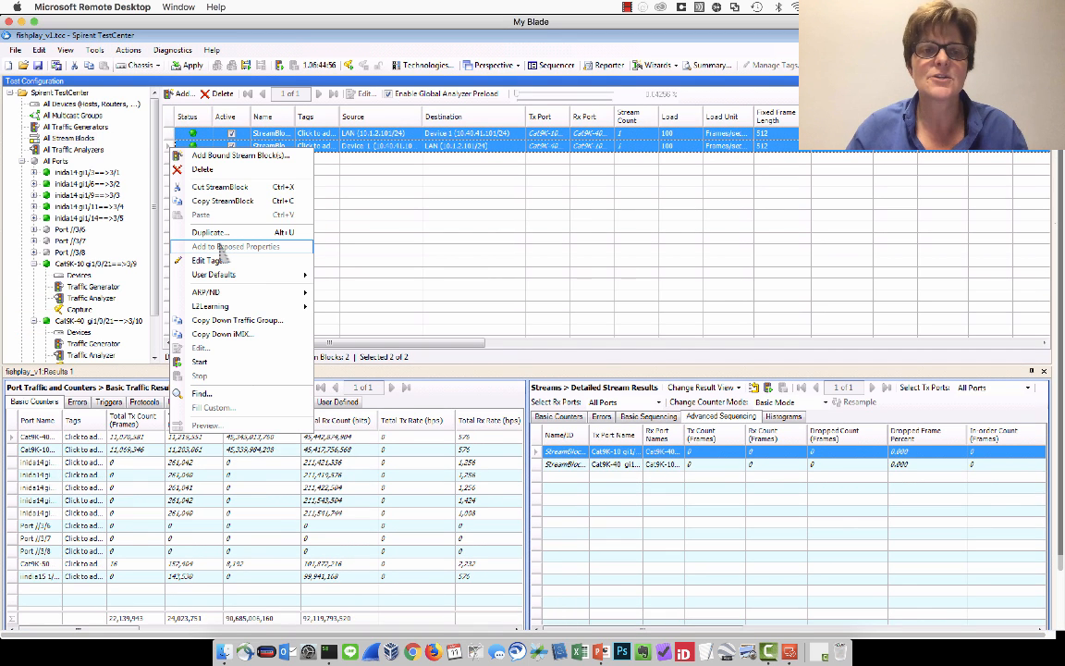
pyautogui.click(213, 363)
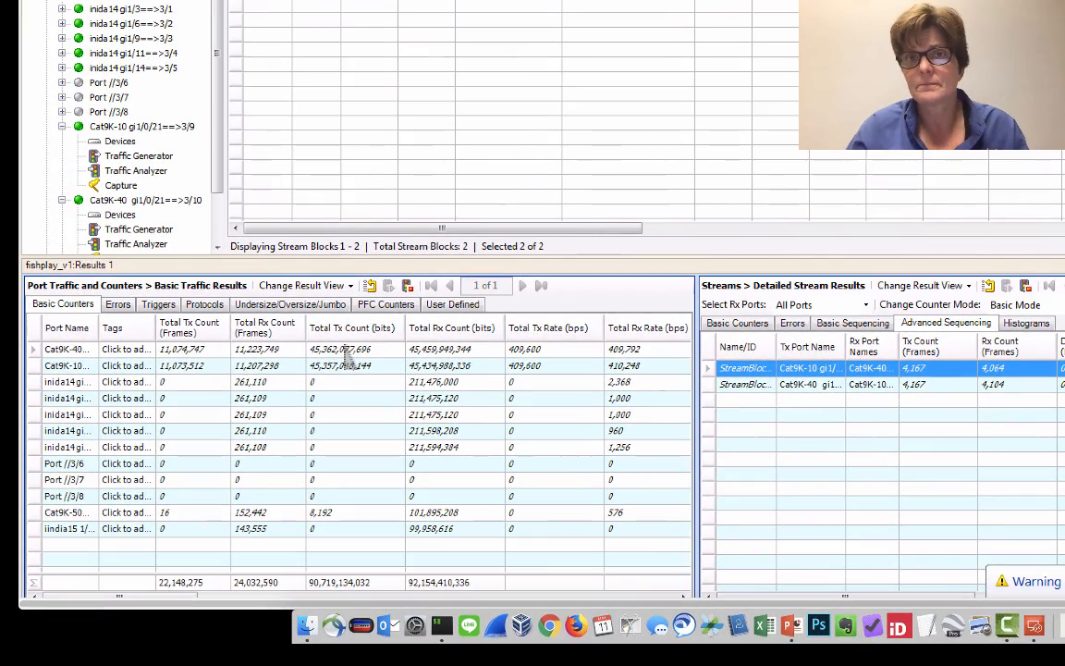
# Customize the Basic Traffic Results view so Generator Sig Count (Frames) and Rx Sig Count (Frames) come first in the Basic Counters columns.
pyautogui.rightClick(515, 331)
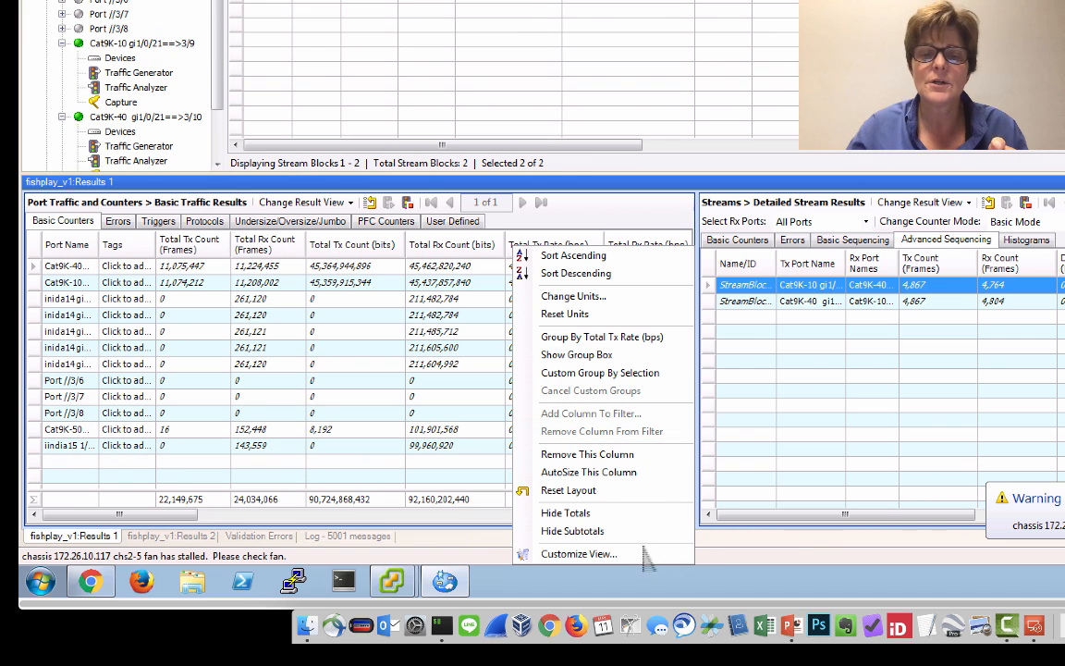
pyautogui.click(640, 554)
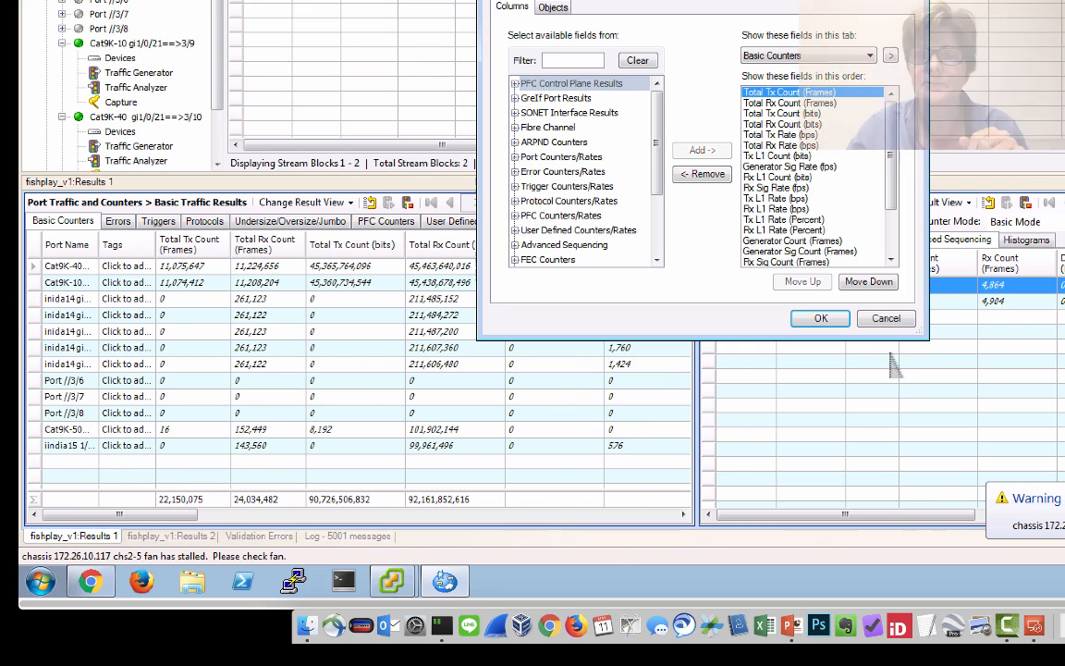
pyautogui.click(800, 250)
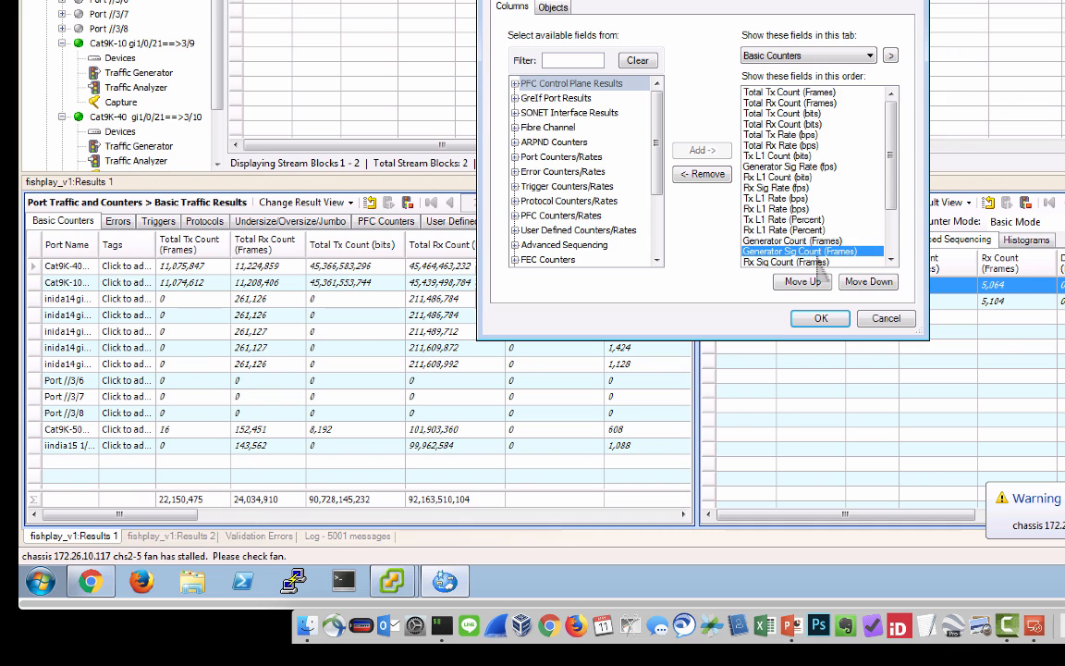
pyautogui.keyDown('shift'); pyautogui.click(818, 263); pyautogui.keyUp('shift')
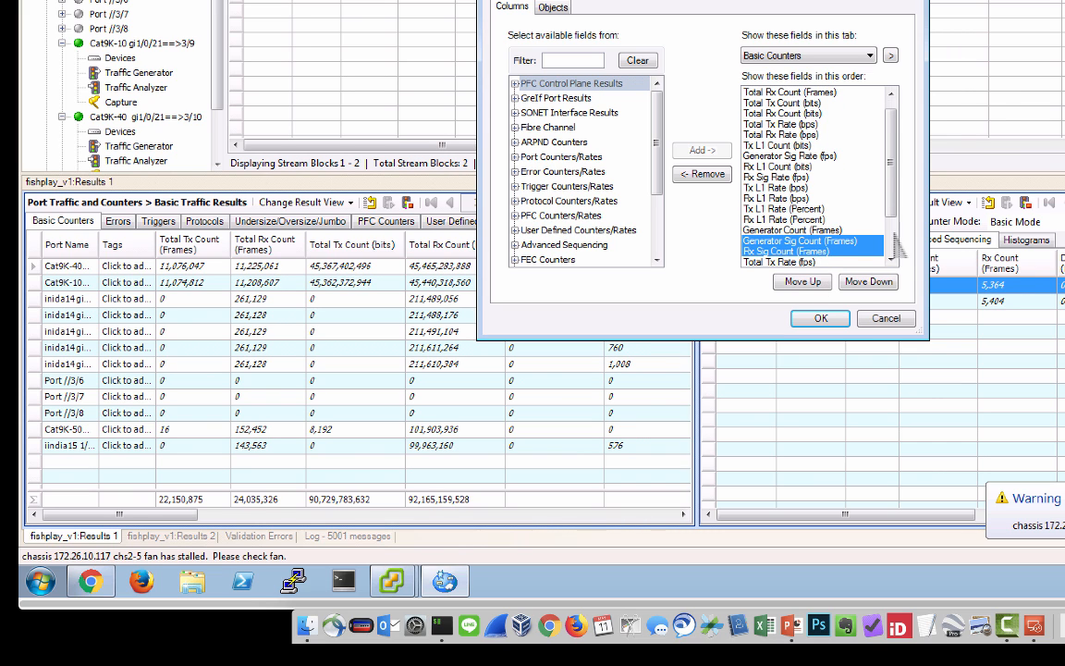
pyautogui.click(803, 282)
pyautogui.click(803, 282)
pyautogui.click(803, 282)
pyautogui.click(802, 282)
pyautogui.click(803, 282)
pyautogui.click(803, 282)
pyautogui.click(803, 282)
pyautogui.click(803, 282)
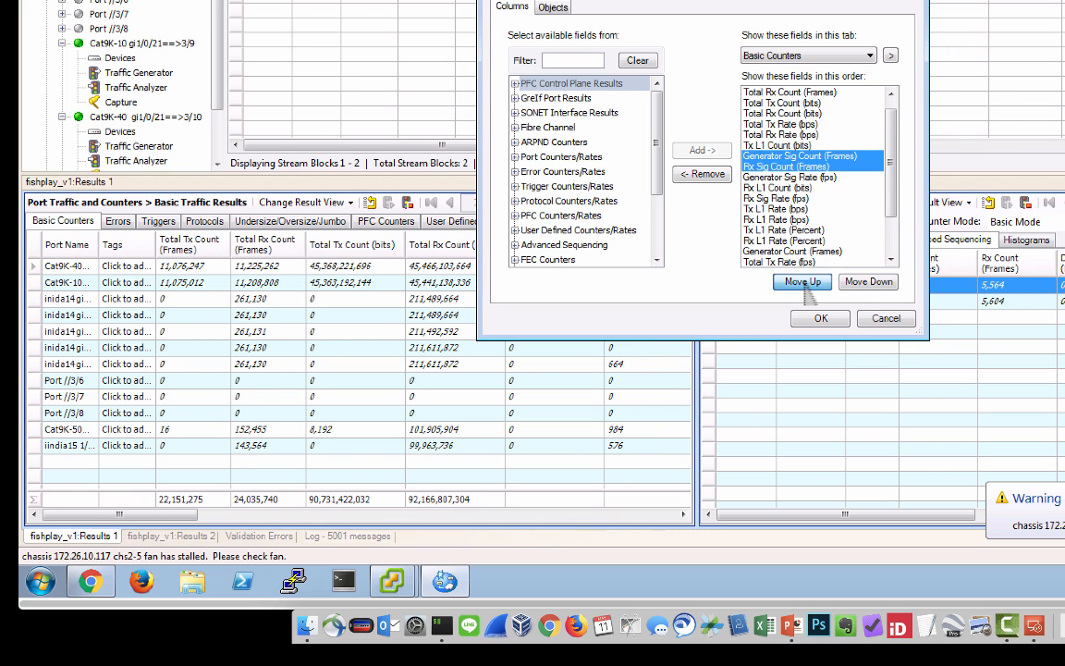
pyautogui.click(803, 282)
pyautogui.click(802, 282)
pyautogui.click(803, 282)
pyautogui.click(803, 282)
pyautogui.click(803, 282)
pyautogui.click(803, 282)
pyautogui.click(803, 282)
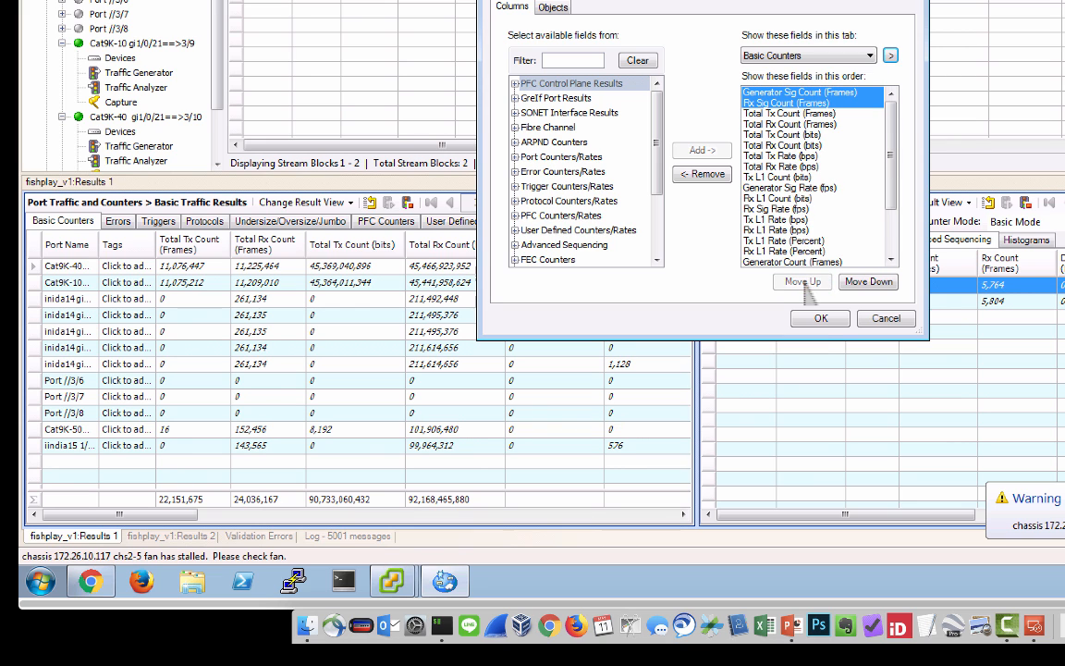
pyautogui.click(823, 320)
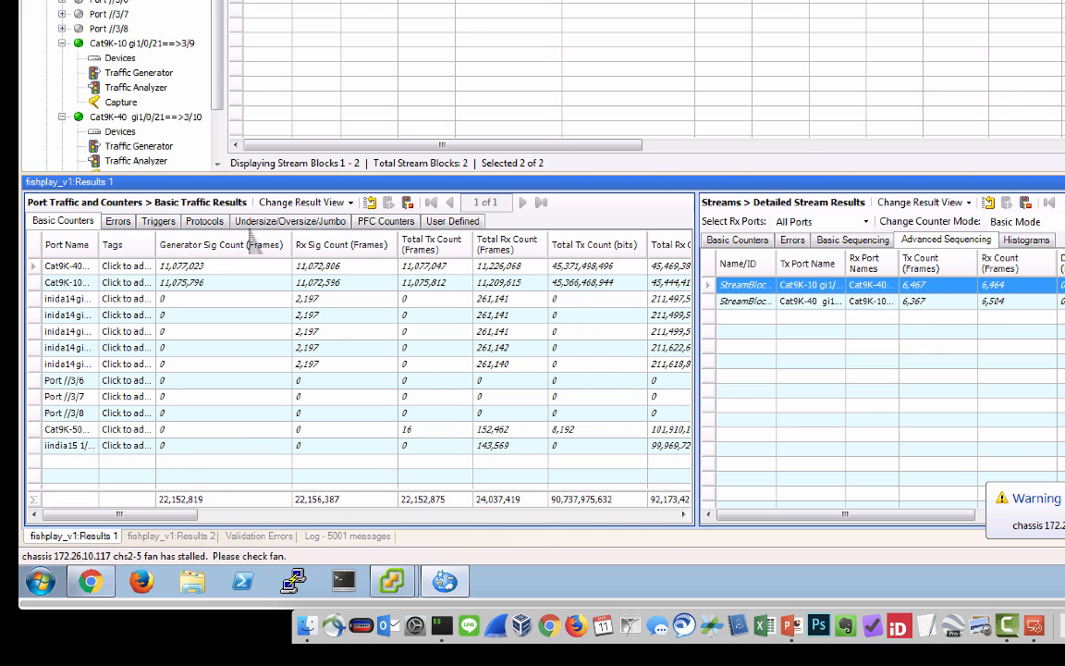
# Customize the Basic Counters view again, moving Generator Sig Rate (fps) to the start of the column order.
pyautogui.rightClick(357, 245)
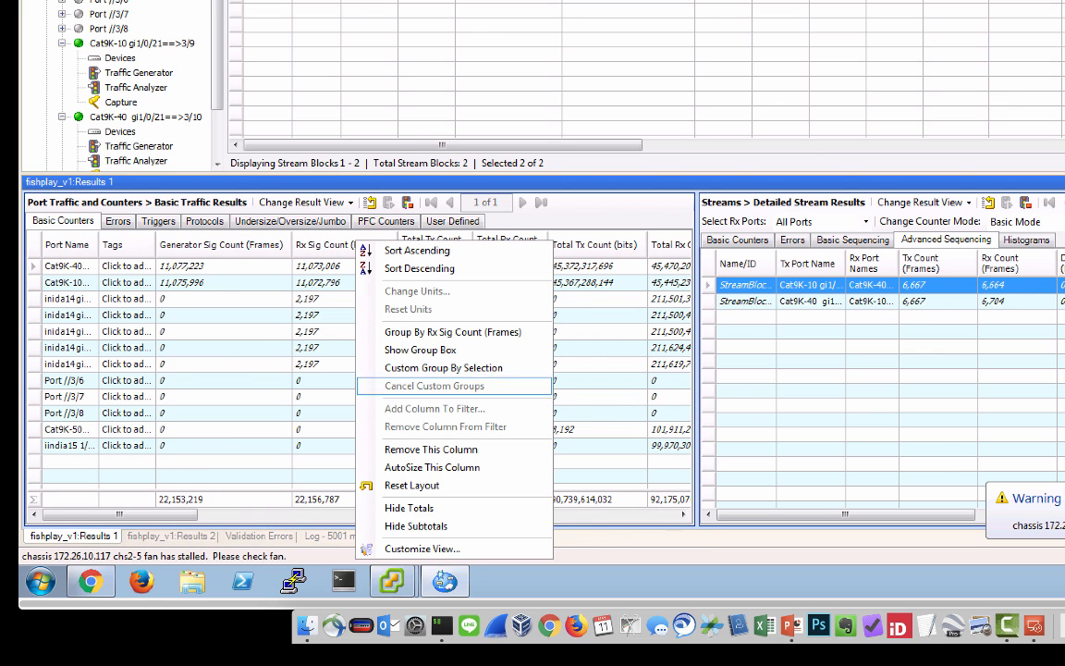
pyautogui.click(435, 549)
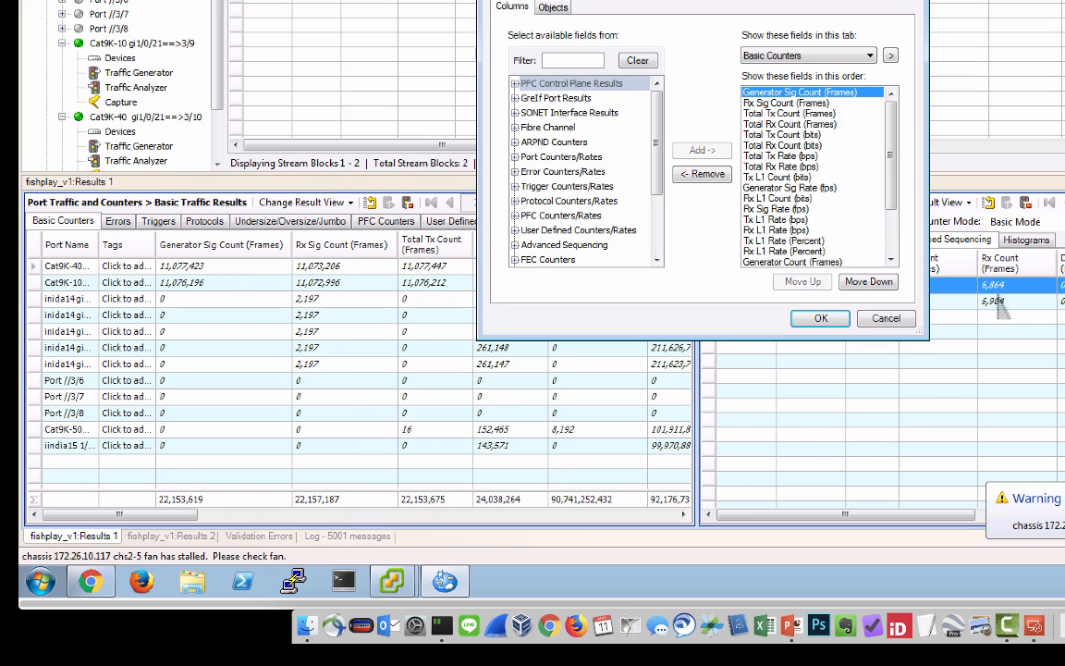
pyautogui.click(818, 190)
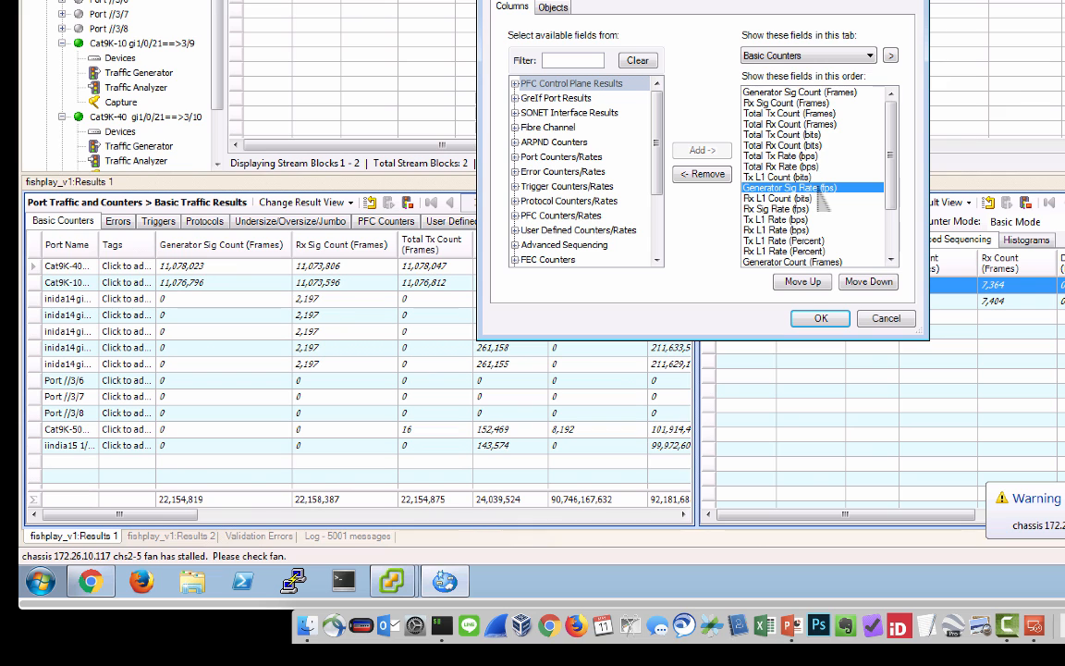
pyautogui.click(802, 282)
pyautogui.click(802, 281)
pyautogui.click(802, 281)
pyautogui.click(802, 281)
pyautogui.click(803, 282)
pyautogui.click(802, 281)
pyautogui.click(803, 281)
pyautogui.click(803, 281)
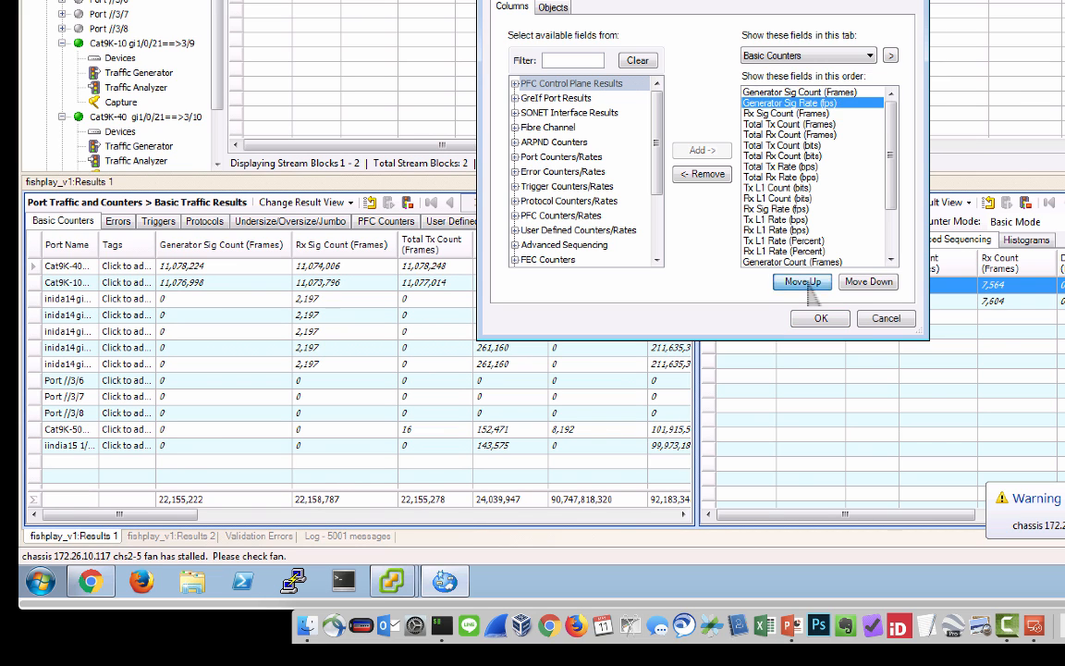
pyautogui.click(802, 281)
# Place Rx Sig Rate (fps) directly after Generator Sig Rate (fps), and move the Total Tx Count (Frames) column ahead of Generator Sig Count (Frames).
pyautogui.click(892, 247)
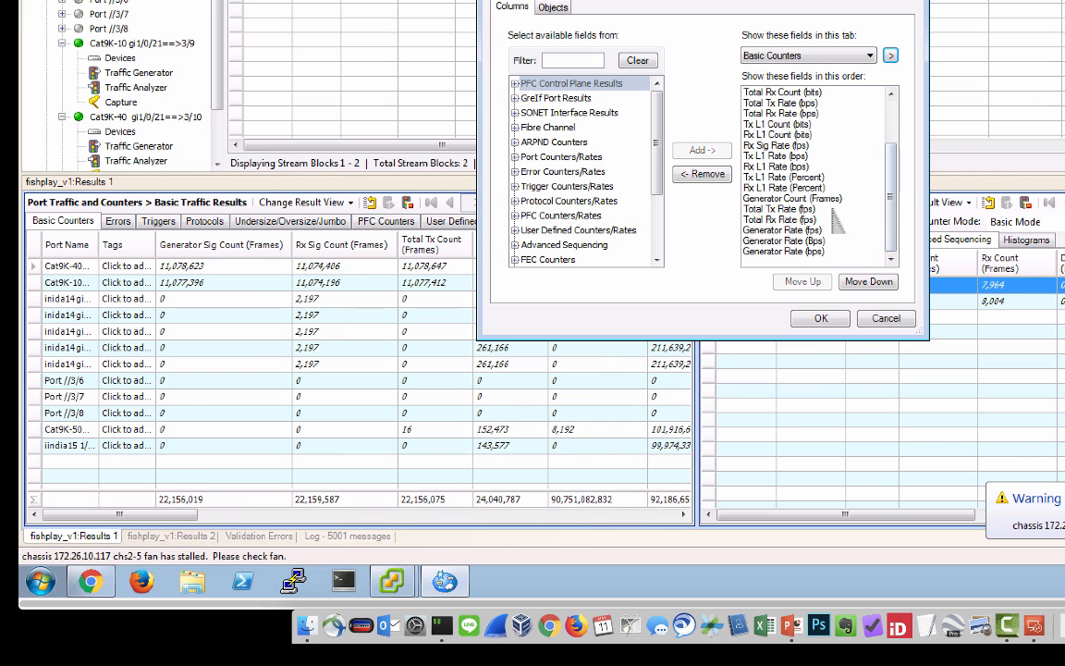
pyautogui.click(791, 146)
pyautogui.click(801, 281)
pyautogui.click(801, 281)
pyautogui.click(801, 281)
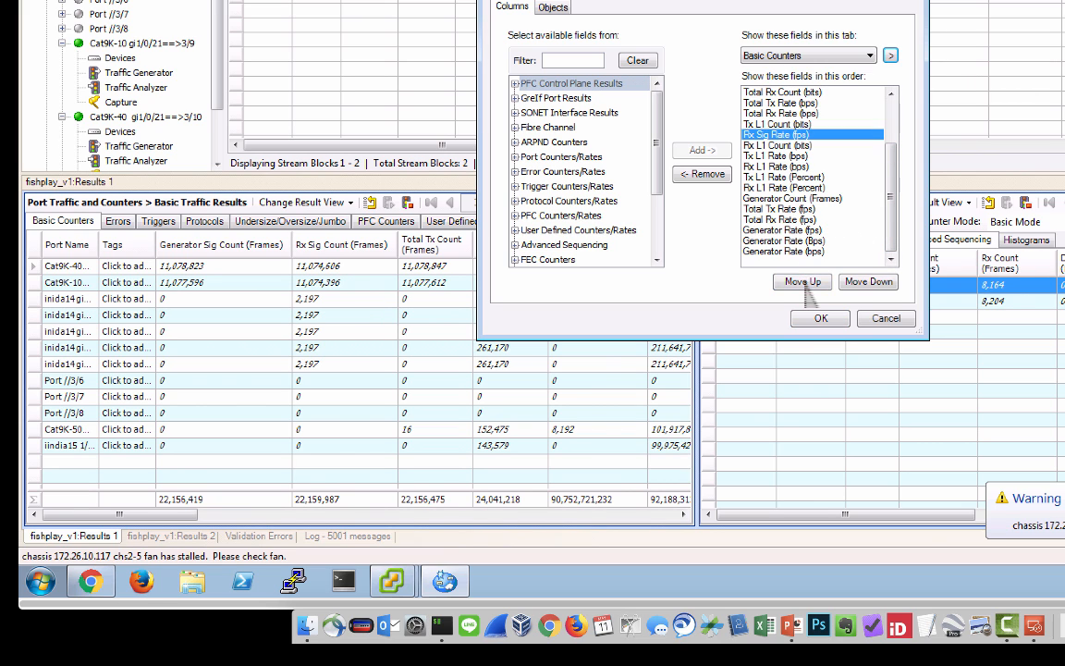
pyautogui.click(801, 281)
pyautogui.click(801, 282)
pyautogui.click(800, 282)
pyautogui.click(801, 281)
pyautogui.click(802, 282)
pyautogui.click(802, 282)
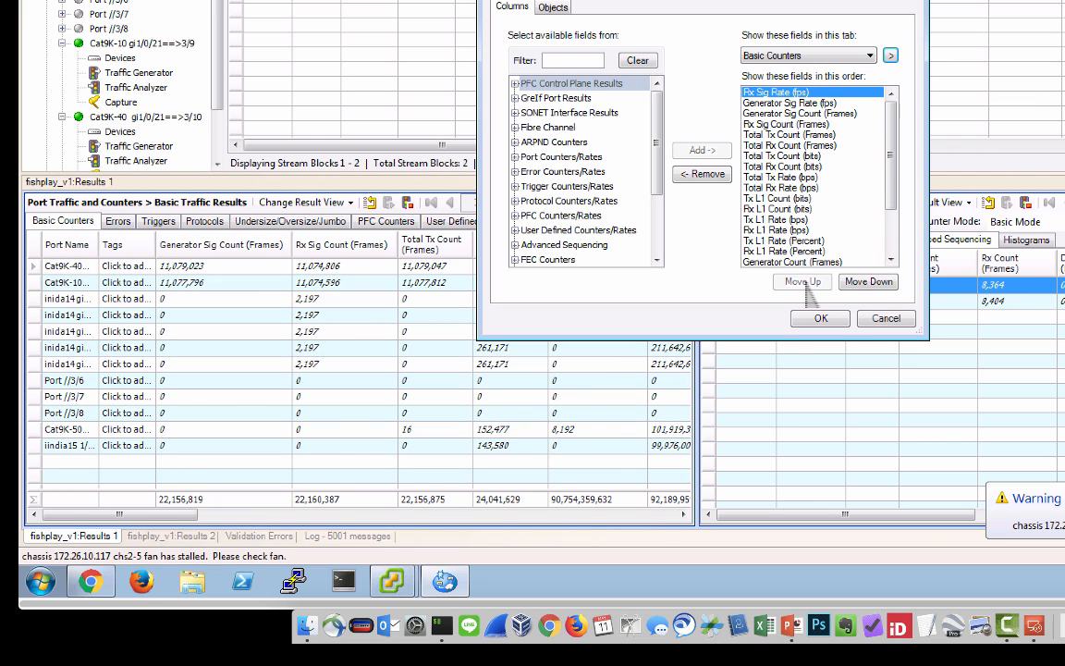
pyautogui.click(866, 282)
pyautogui.click(825, 319)
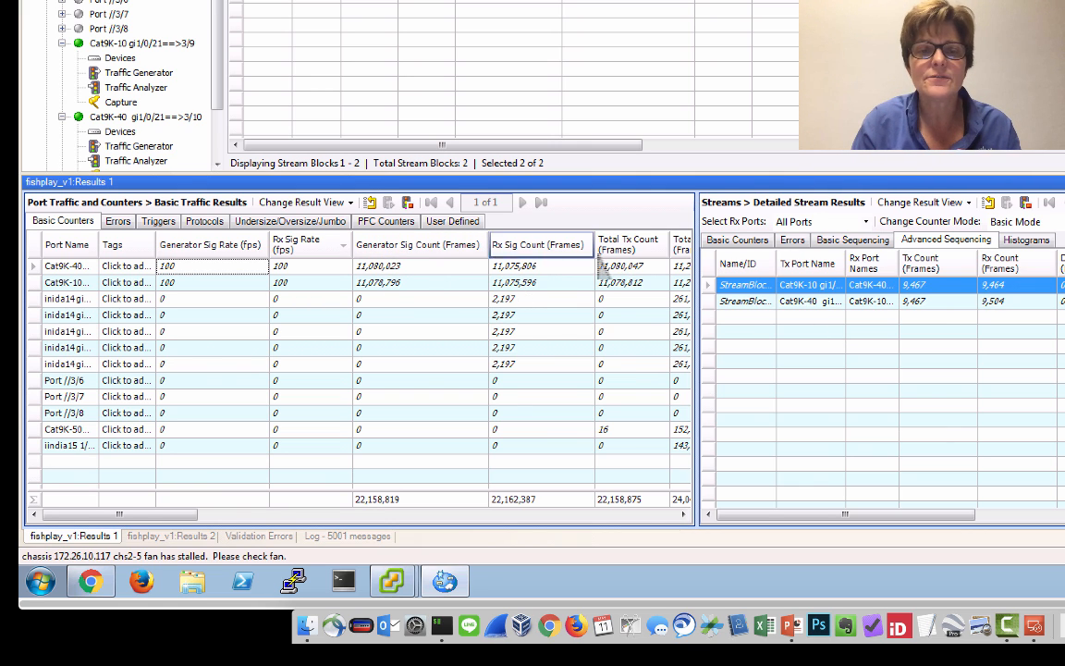
pyautogui.moveTo(636, 246); pyautogui.dragTo(372, 254)
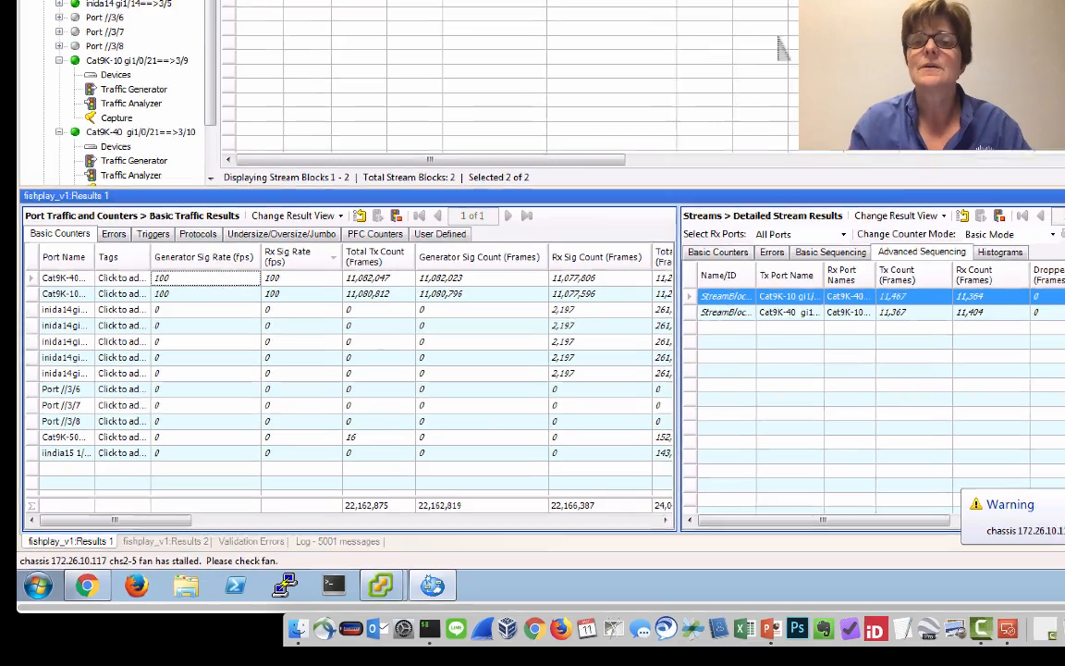
# Set the load of the LAN-to-Device 1 stream block to 50 frames/sec and apply the change to the running traffic.
pyautogui.click(689, 69)
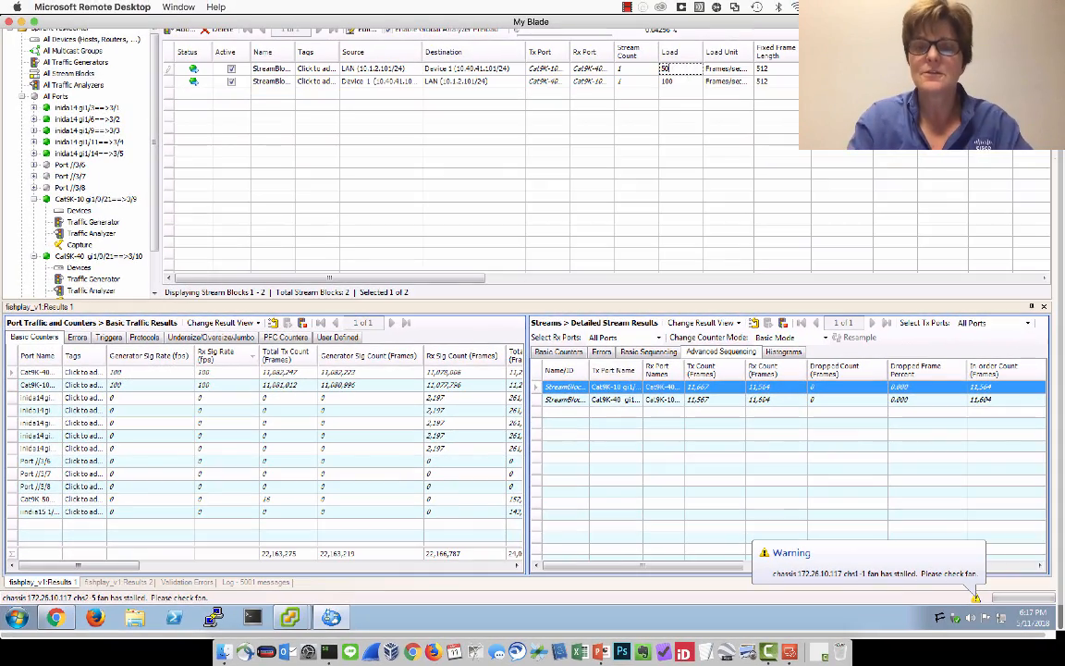
pyautogui.write('50')
pyautogui.press('Return')
pyautogui.scroll(3, 531, 323)
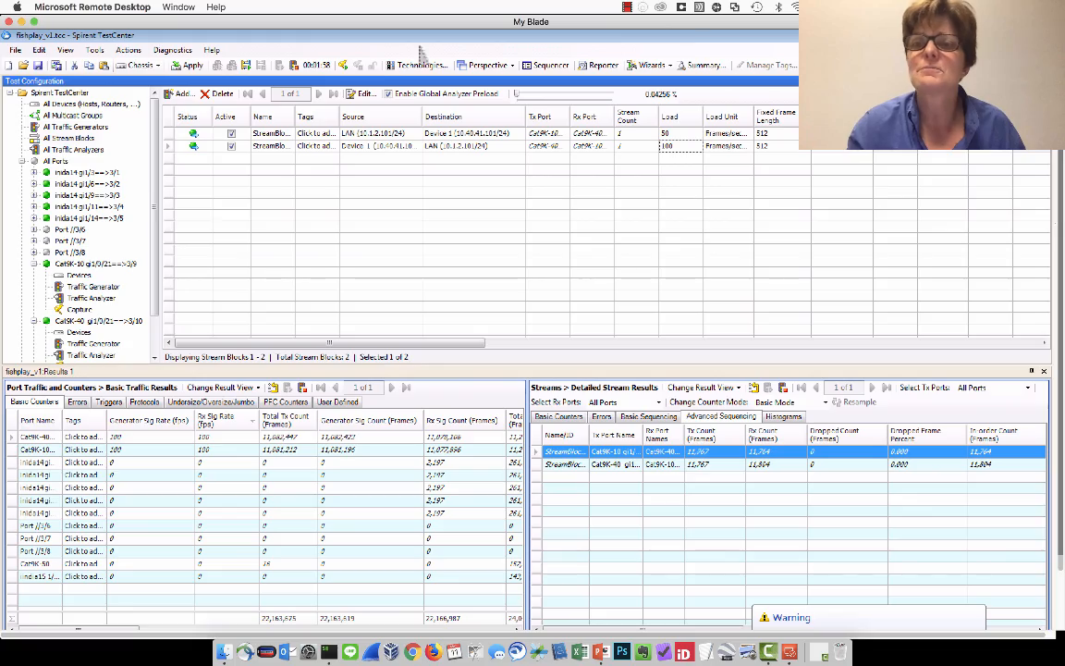
pyautogui.click(191, 65)
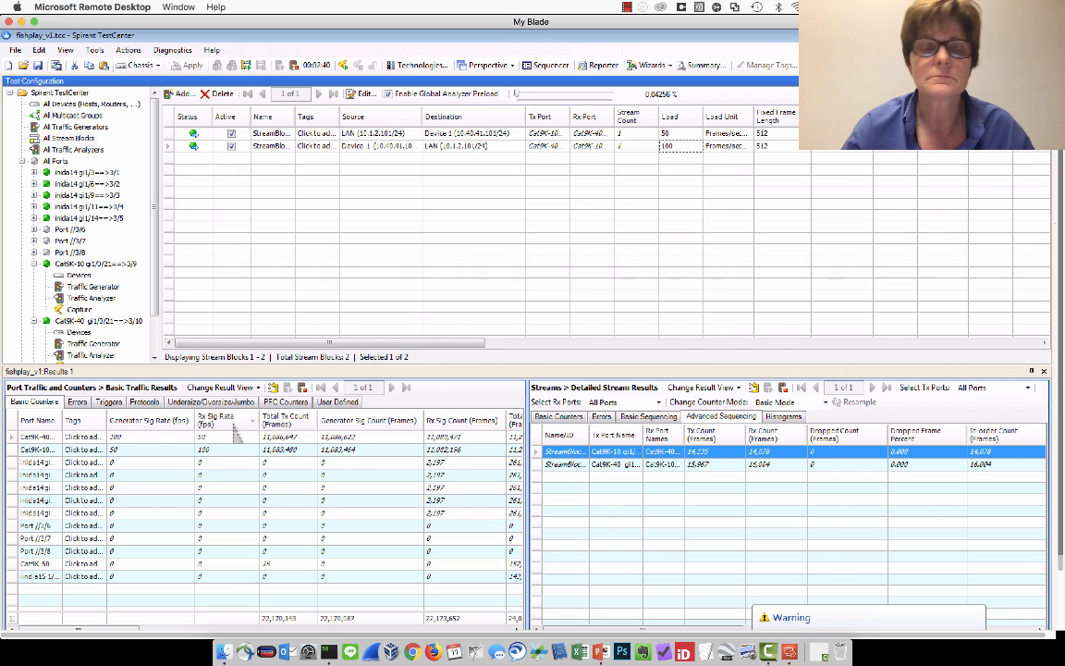
# Set the load of the LAN-to-Device 1 stream block back to 100 frames/sec and apply the change.
pyautogui.click(688, 136)
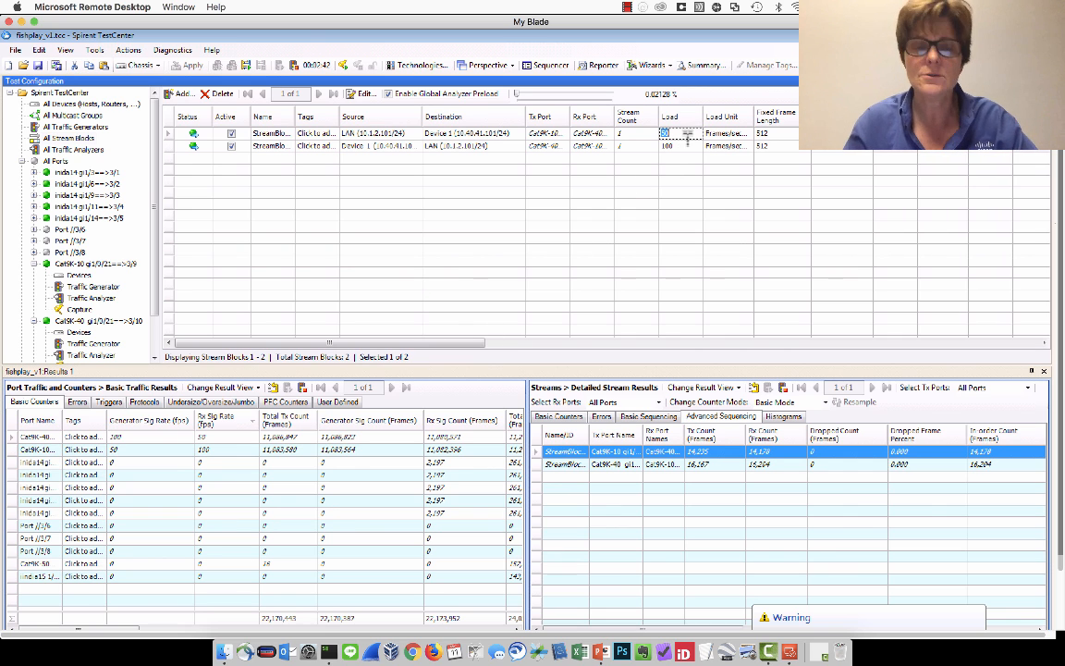
pyautogui.write('100')
pyautogui.press('Return')
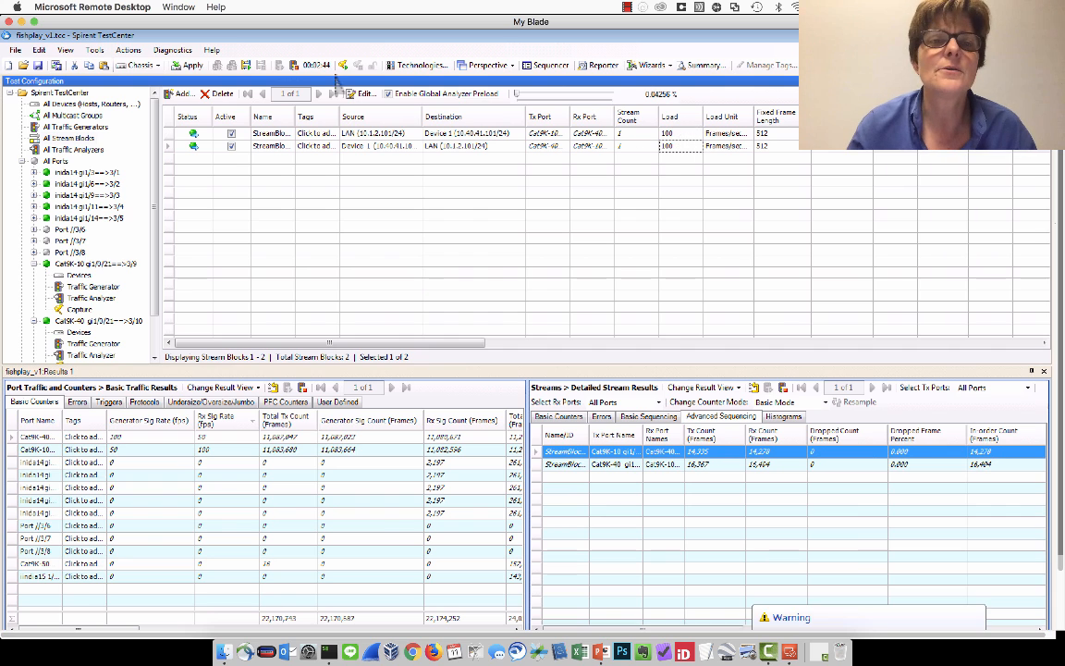
pyautogui.click(191, 66)
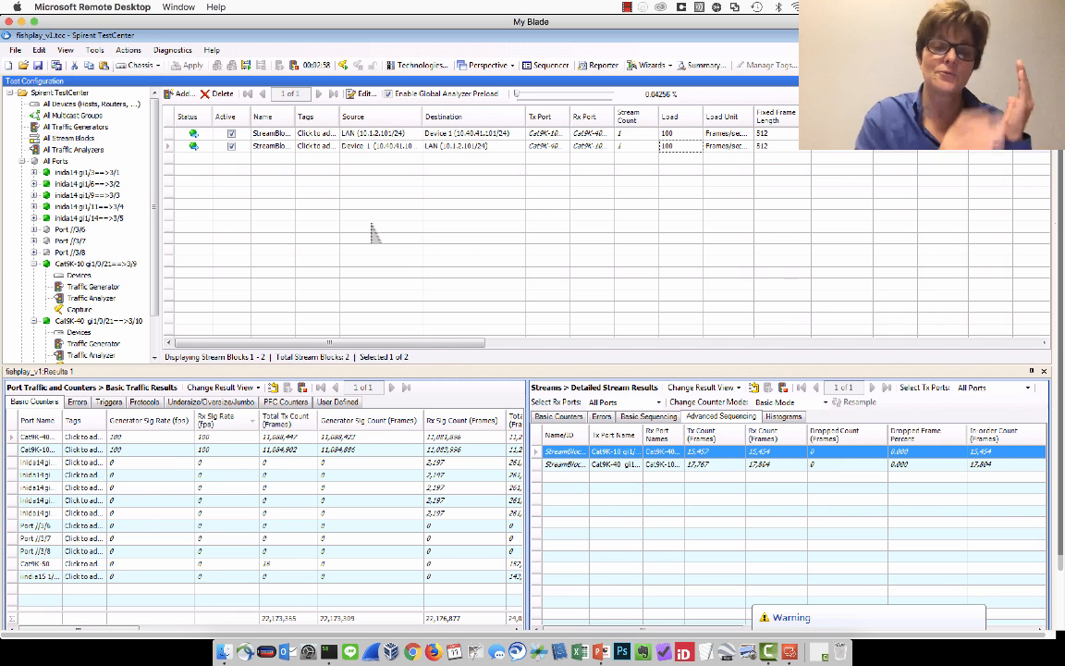
# Switch to the presentation slide showing the Cat9K topology and the bidirectional stream between the STC ports.
pyautogui.press('super+Tab')
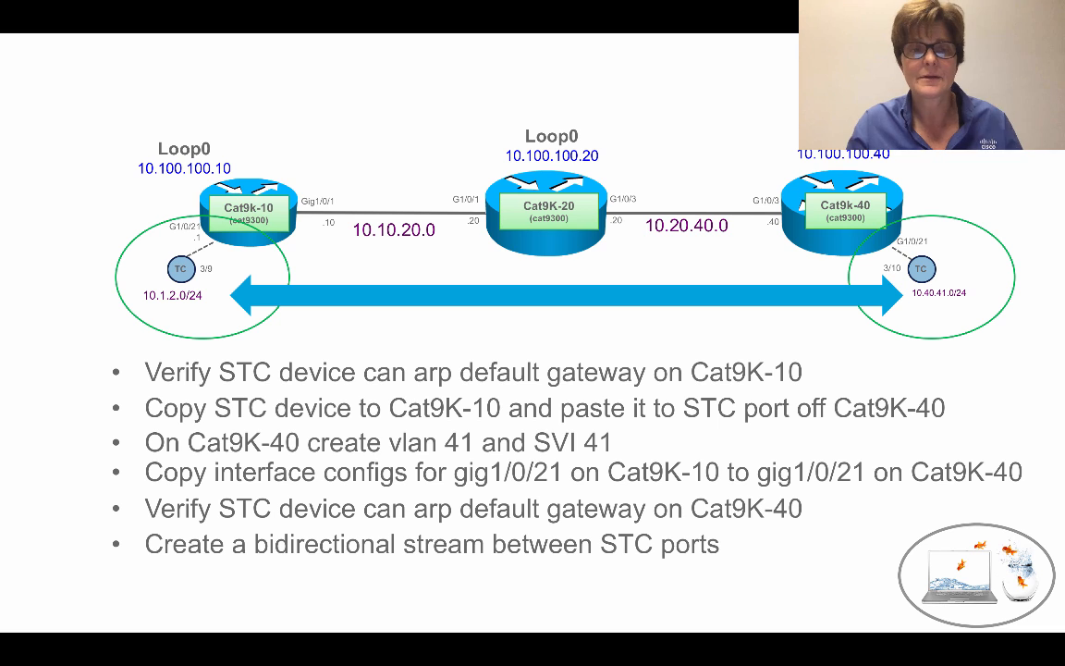